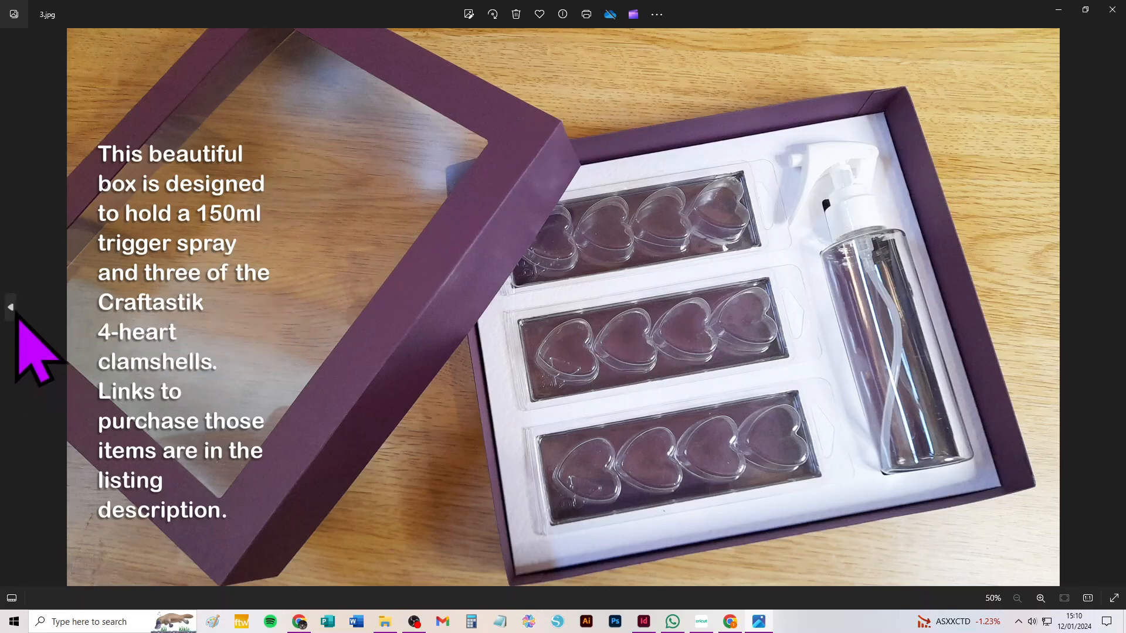
# Look through the product photos 1.jpg to 3.jpg to examine the box, its insert and the contents it holds.
pyautogui.click(10, 304)
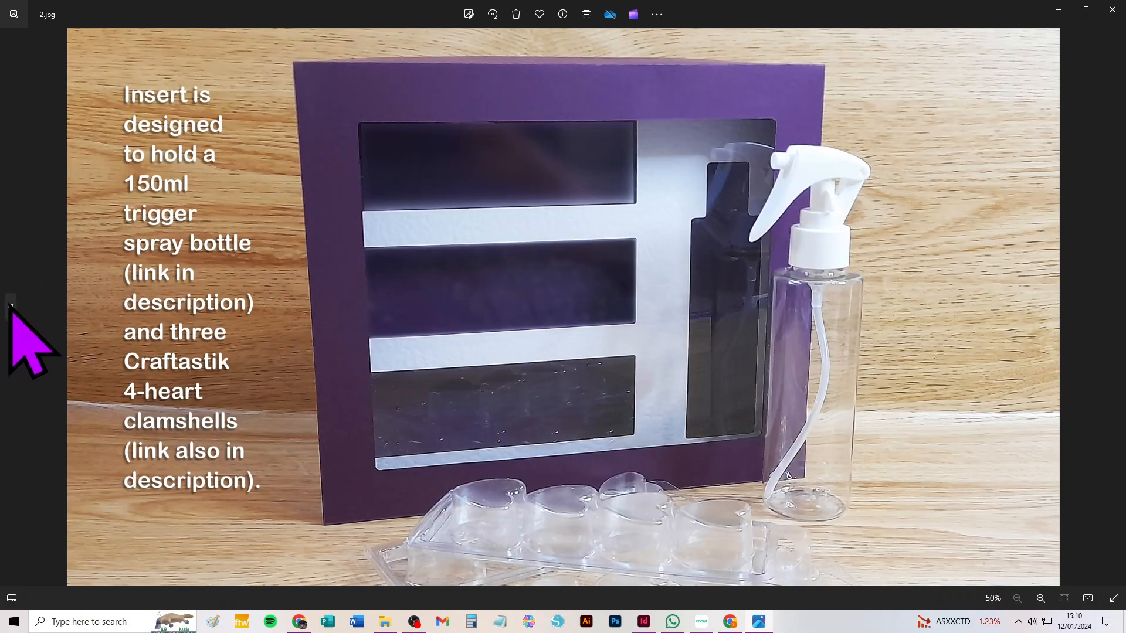
pyautogui.click(10, 304)
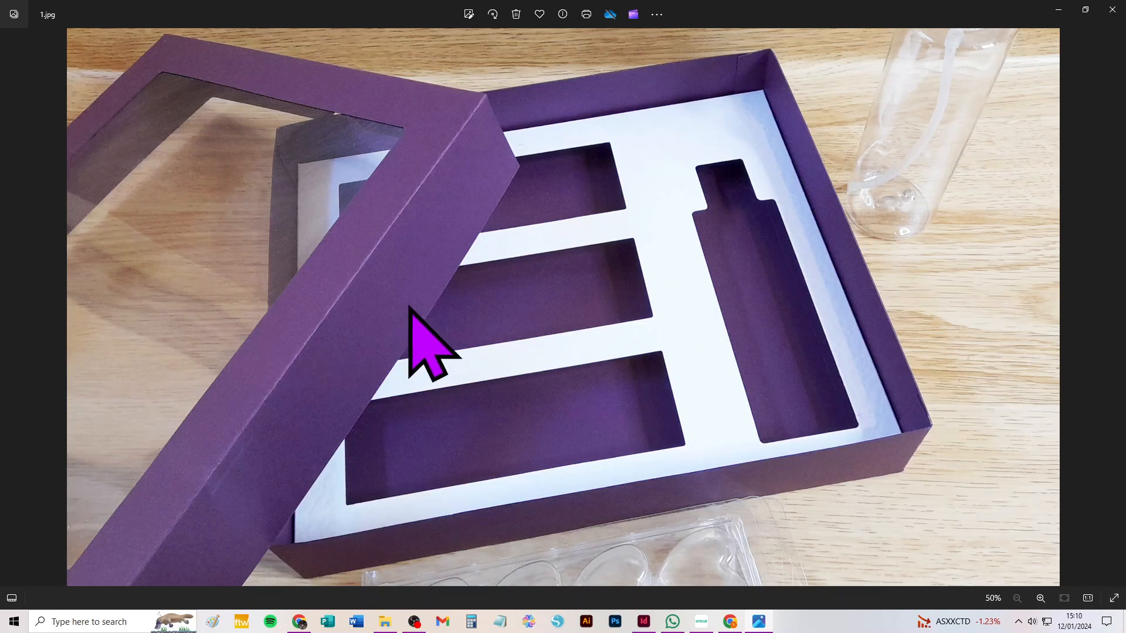
pyautogui.click(1112, 301)
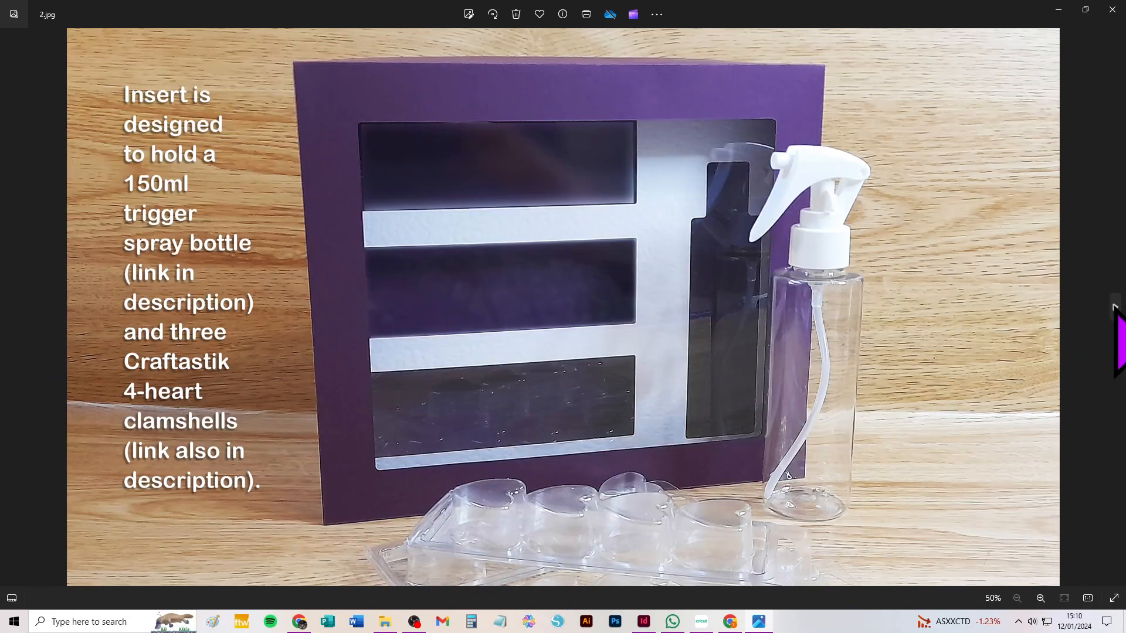
pyautogui.click(1116, 307)
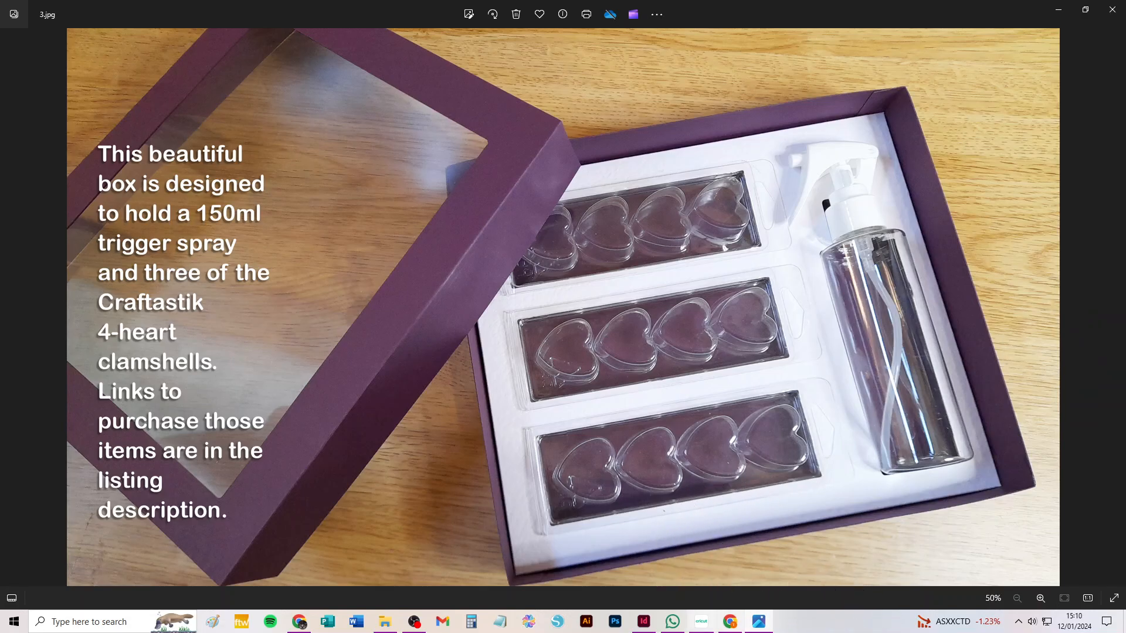
# Switch to Cricut Design Space, leave the mat preview and delete everything from the canvas.
pyautogui.click(703, 622)
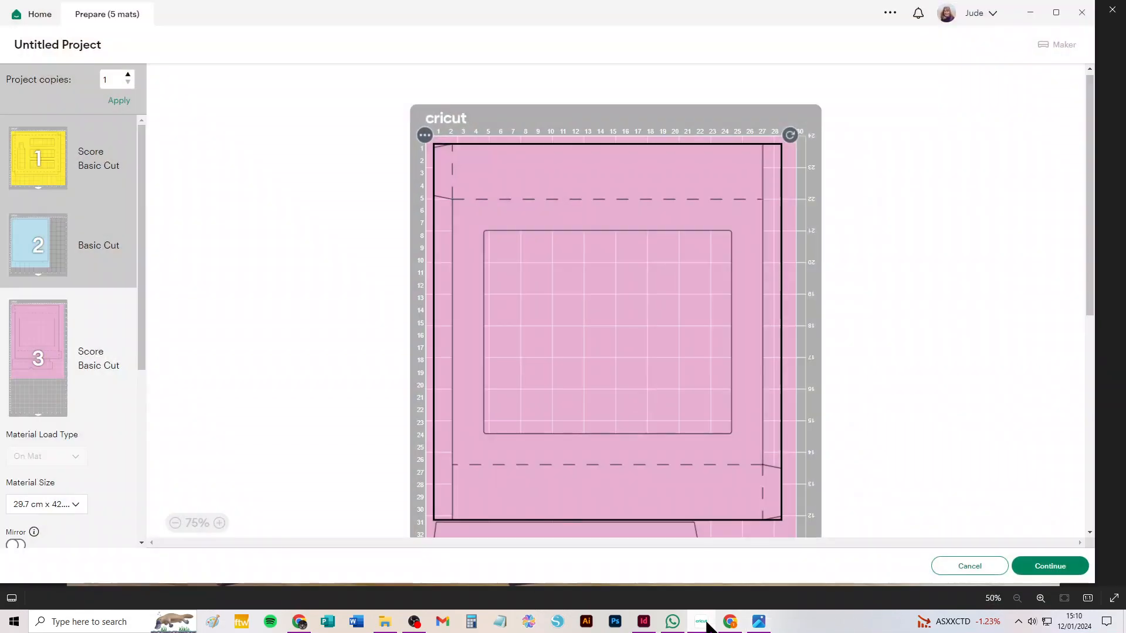
pyautogui.click(970, 566)
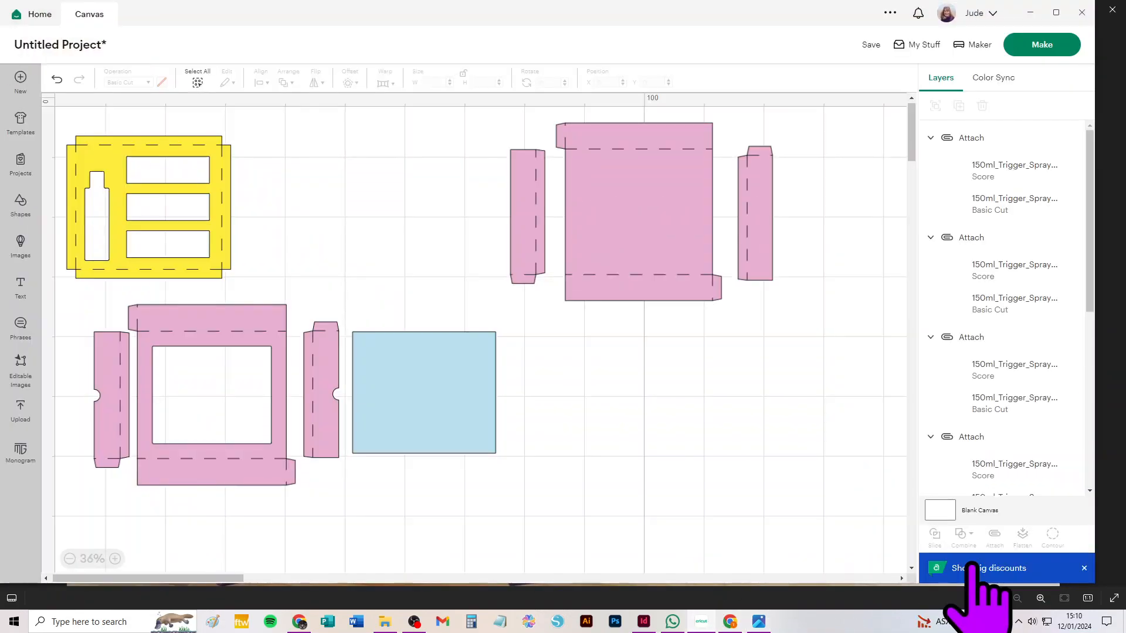
pyautogui.hotkey('ctrl', 'a')
pyautogui.press('Delete')
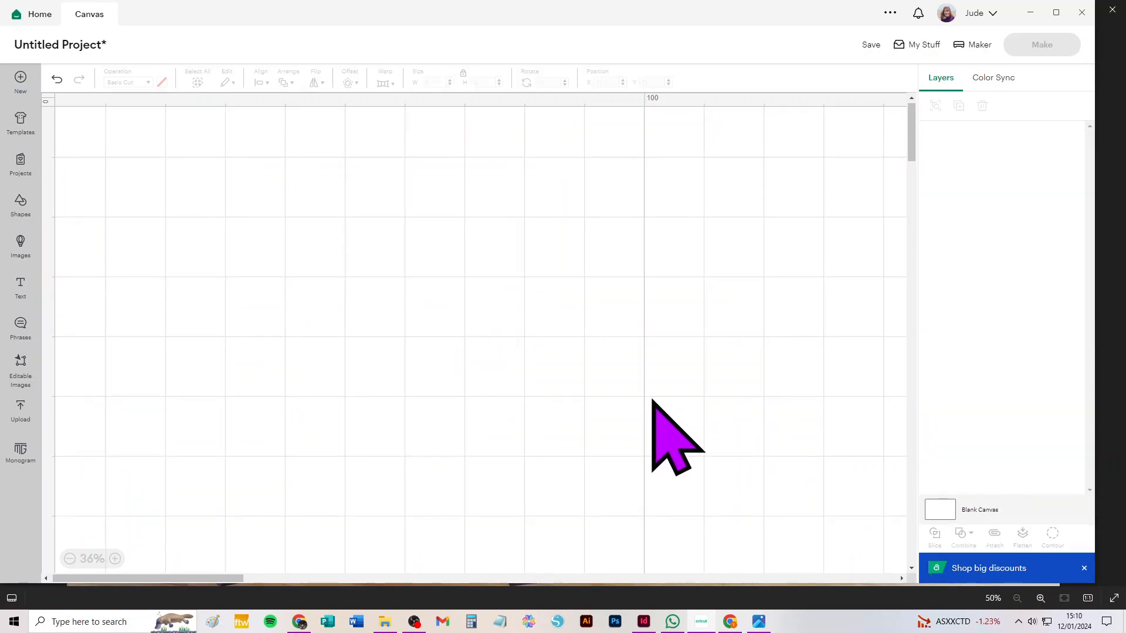
# Add the first recently uploaded pink-and-blue box design to the canvas and move it to about X 22.4, Y 15.1 cm.
pyautogui.click(21, 408)
pyautogui.click(114, 365)
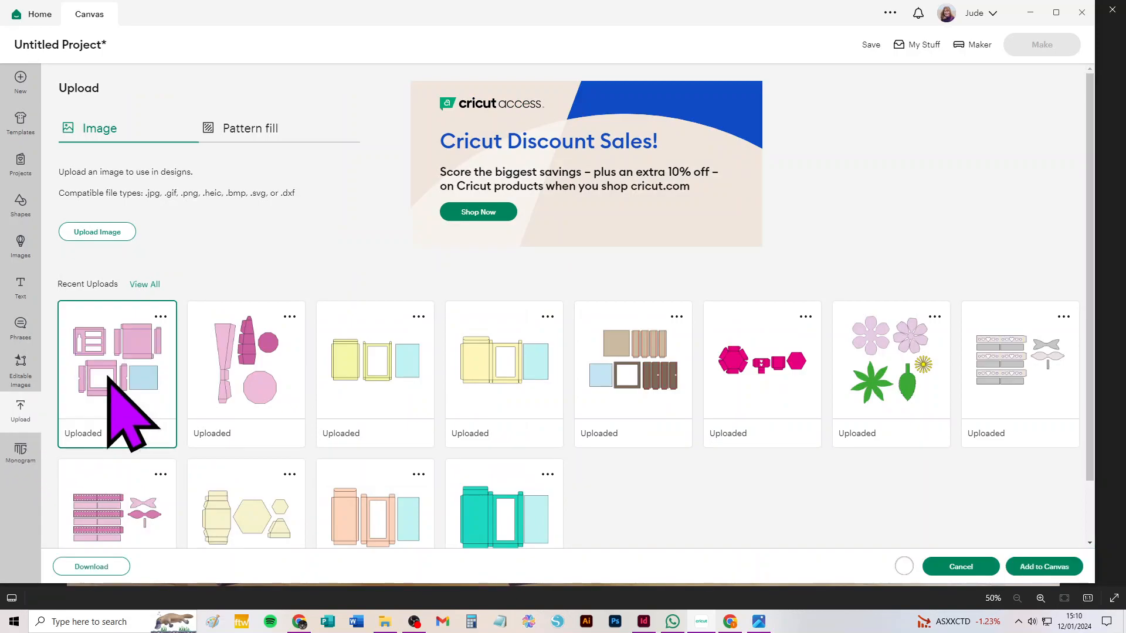
pyautogui.click(1047, 567)
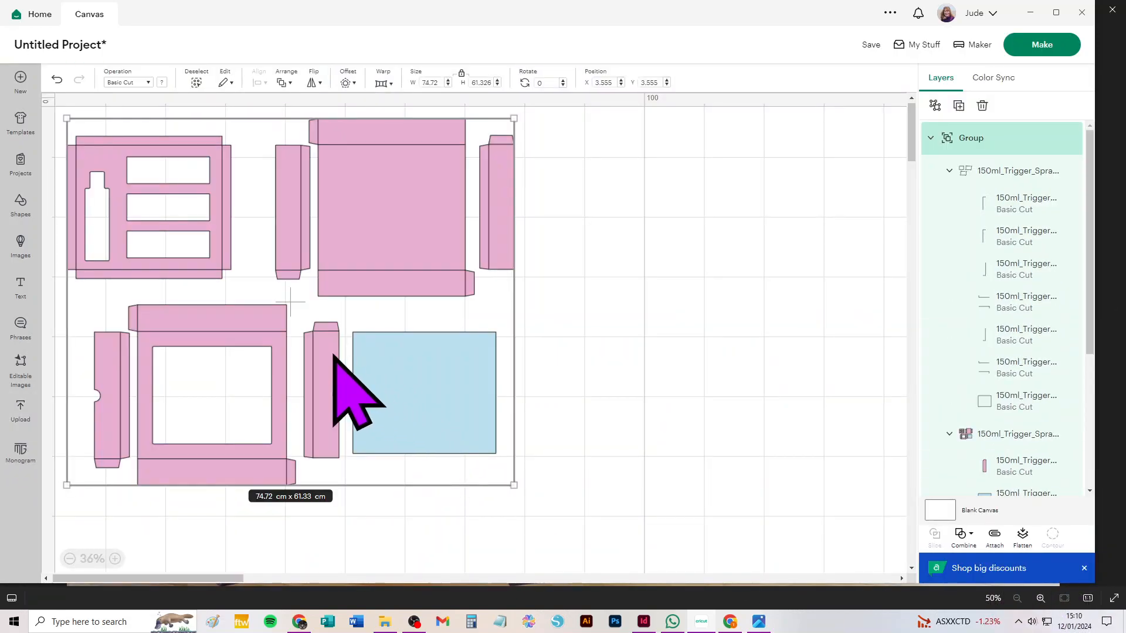
pyautogui.scroll(2, 304, 348)
pyautogui.moveTo(387, 175); pyautogui.dragTo(579, 226)
pyautogui.scroll(-2, 558, 234)
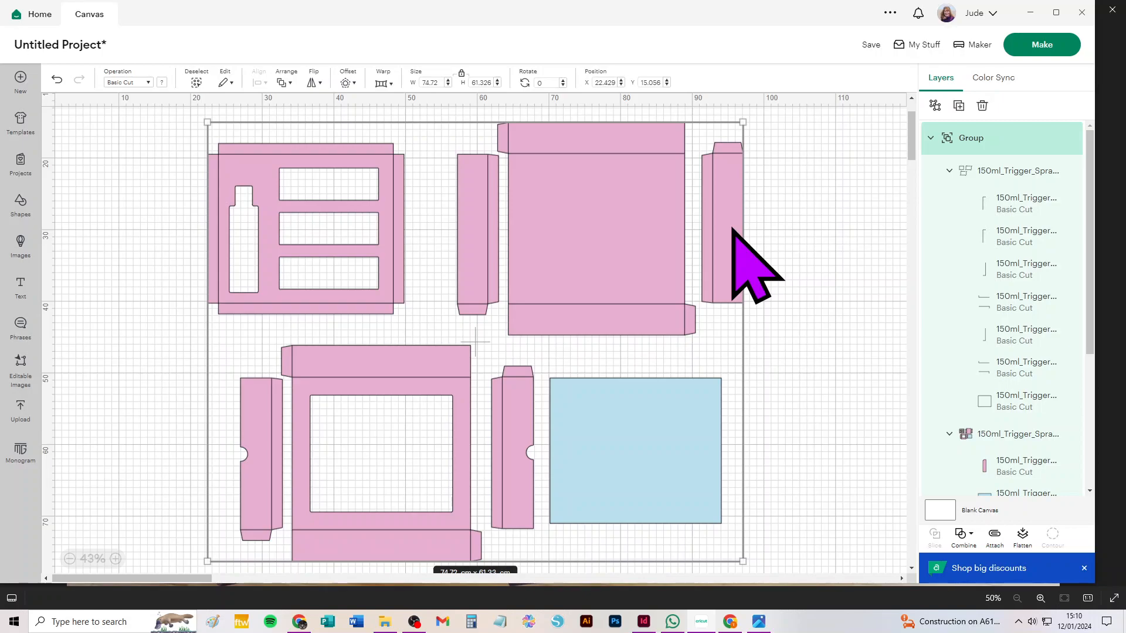
# Change the operation of the fold-line subgroup in the box design from Basic Cut to Score.
pyautogui.click(818, 186)
pyautogui.click(1032, 172)
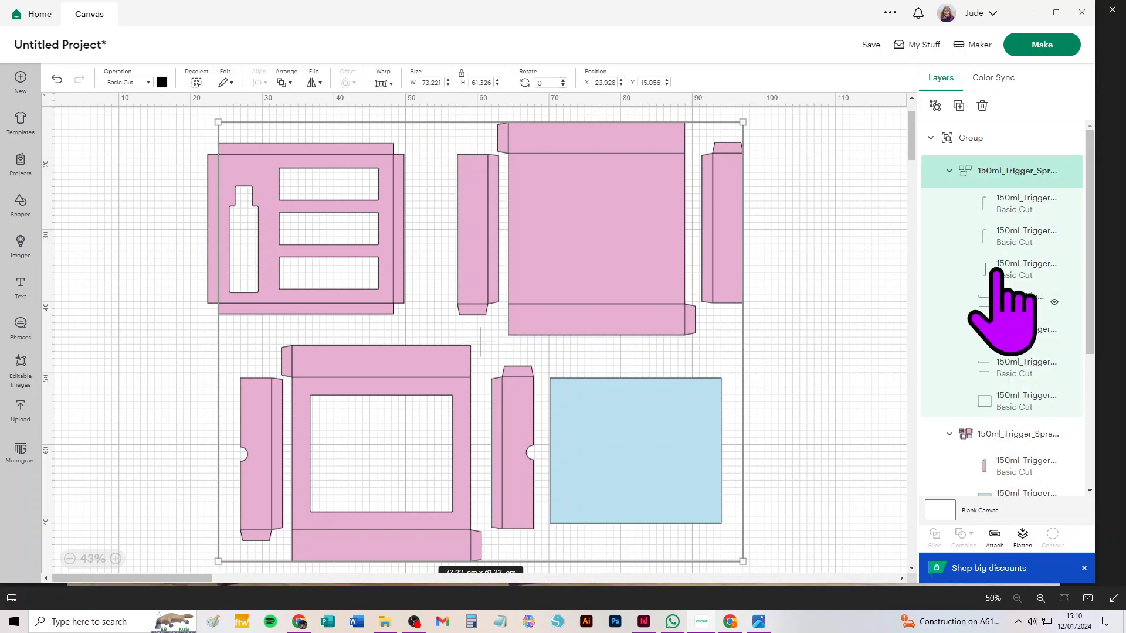
pyautogui.click(119, 82)
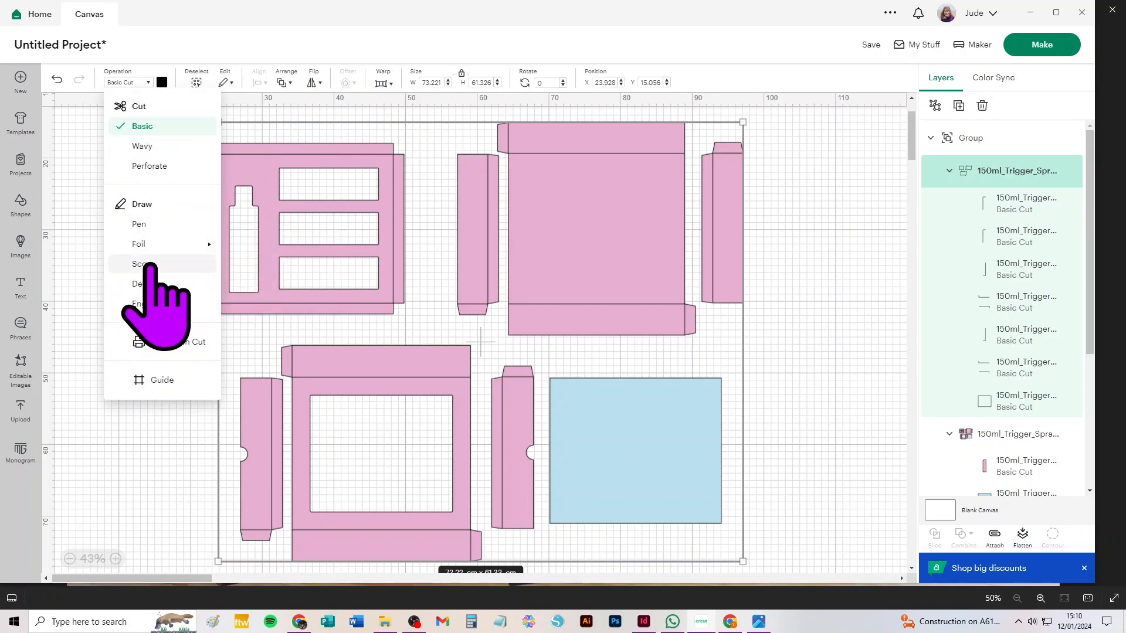
pyautogui.click(142, 264)
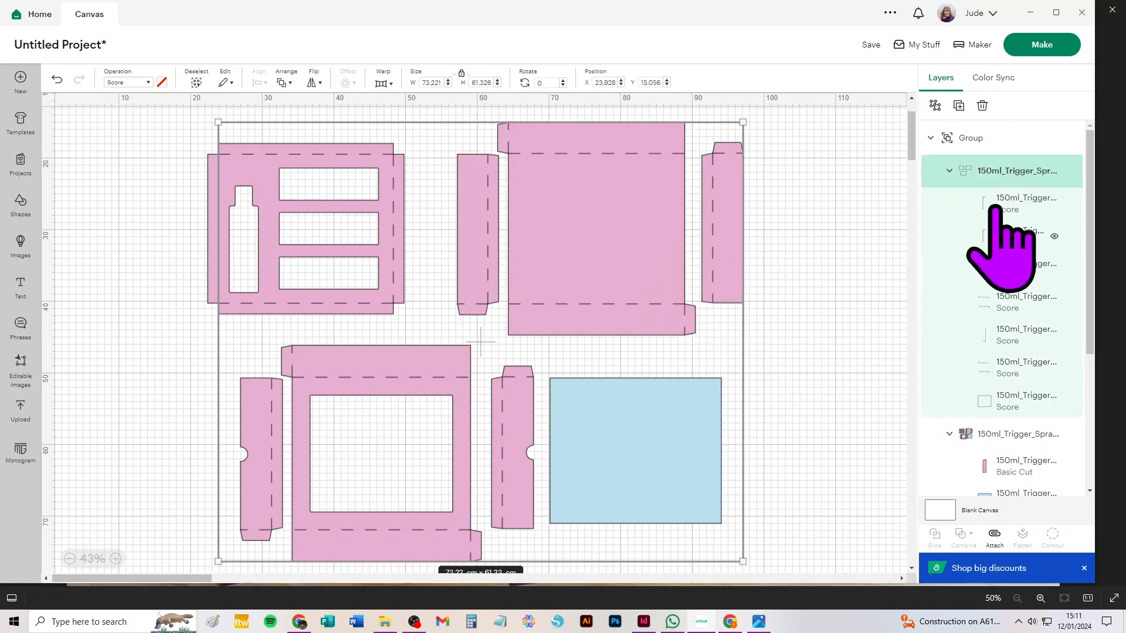
# Ungroup the score-line subgroup and the cut-shape subgroup inside the box design.
pyautogui.click(935, 105)
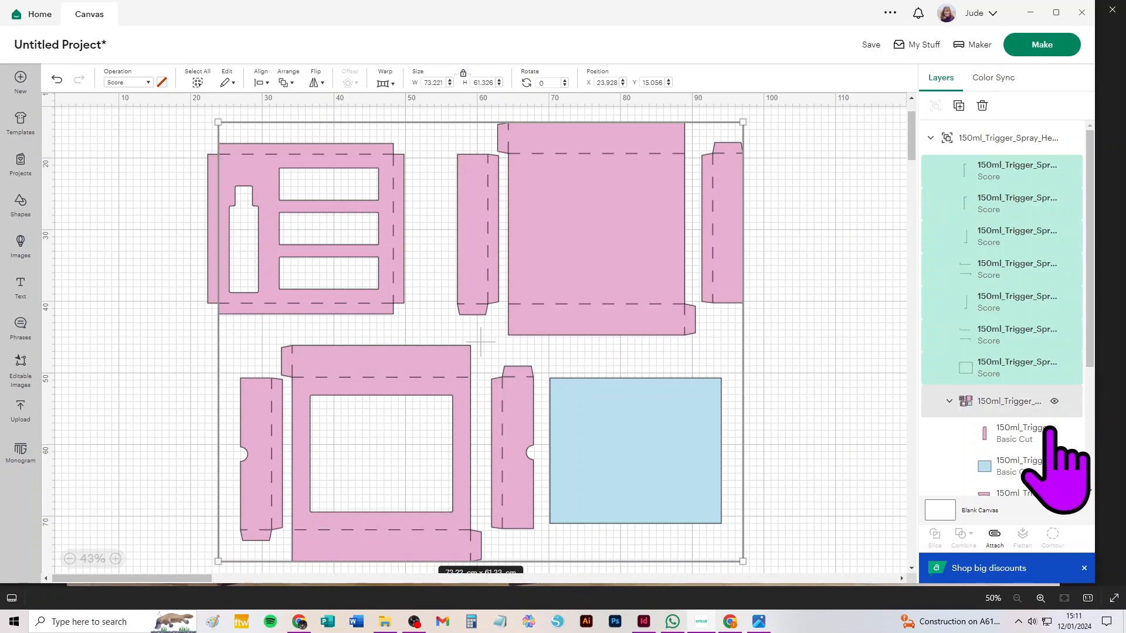
pyautogui.click(999, 404)
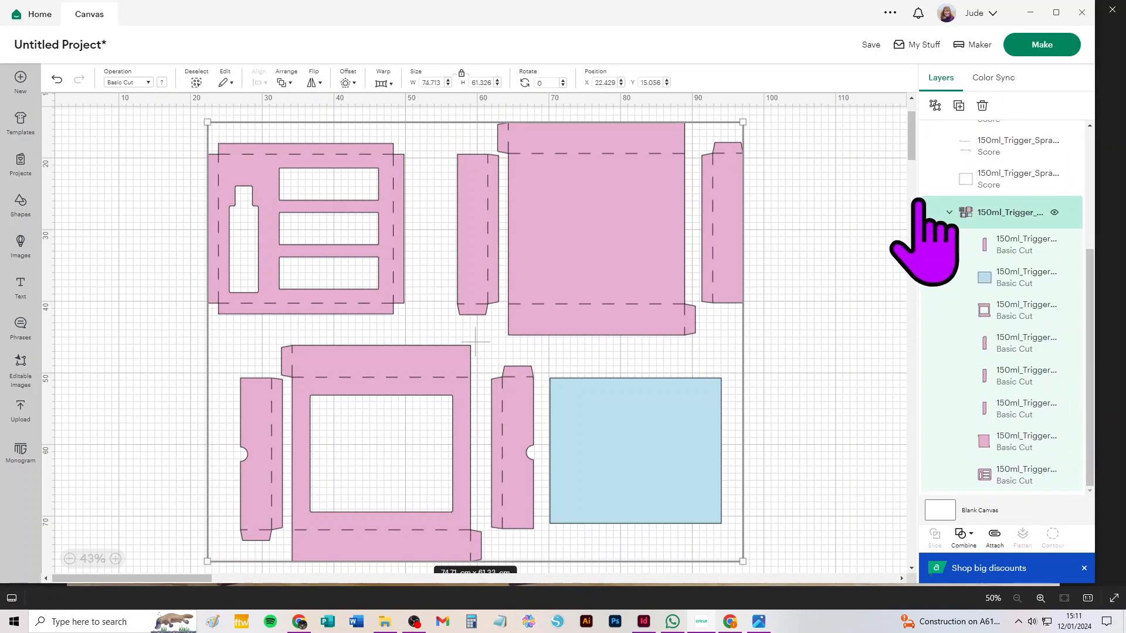
pyautogui.click(937, 106)
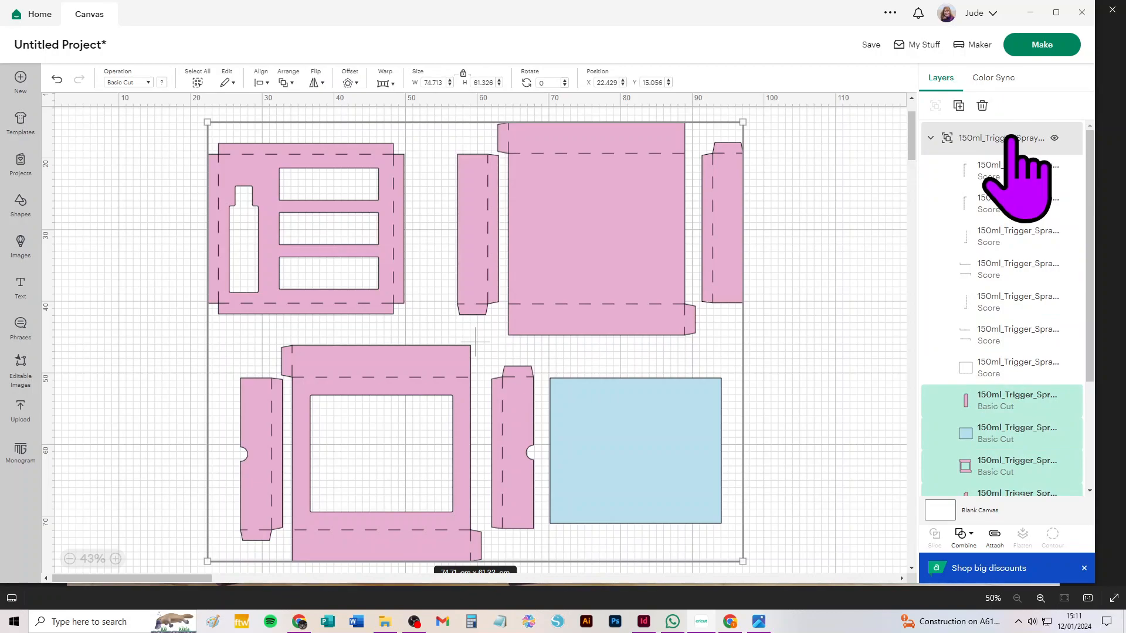
# Ungroup the whole box design so every score line and cut shape is a separate layer, and clear the selection.
pyautogui.click(1011, 139)
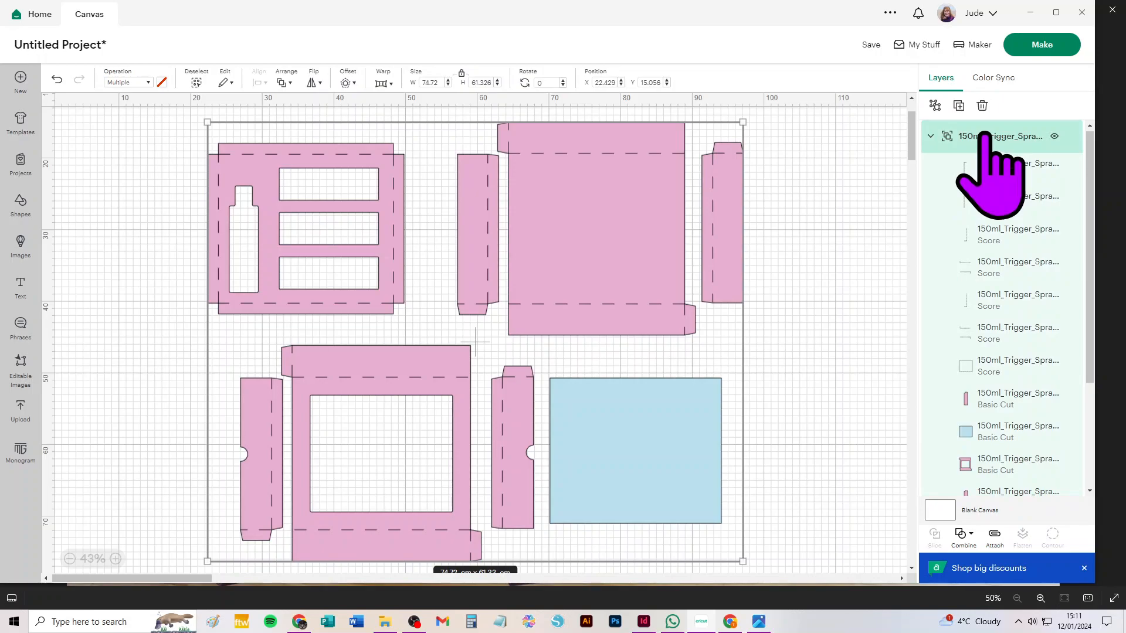
pyautogui.moveTo(851, 122); pyautogui.dragTo(139, 566)
pyautogui.click(113, 188)
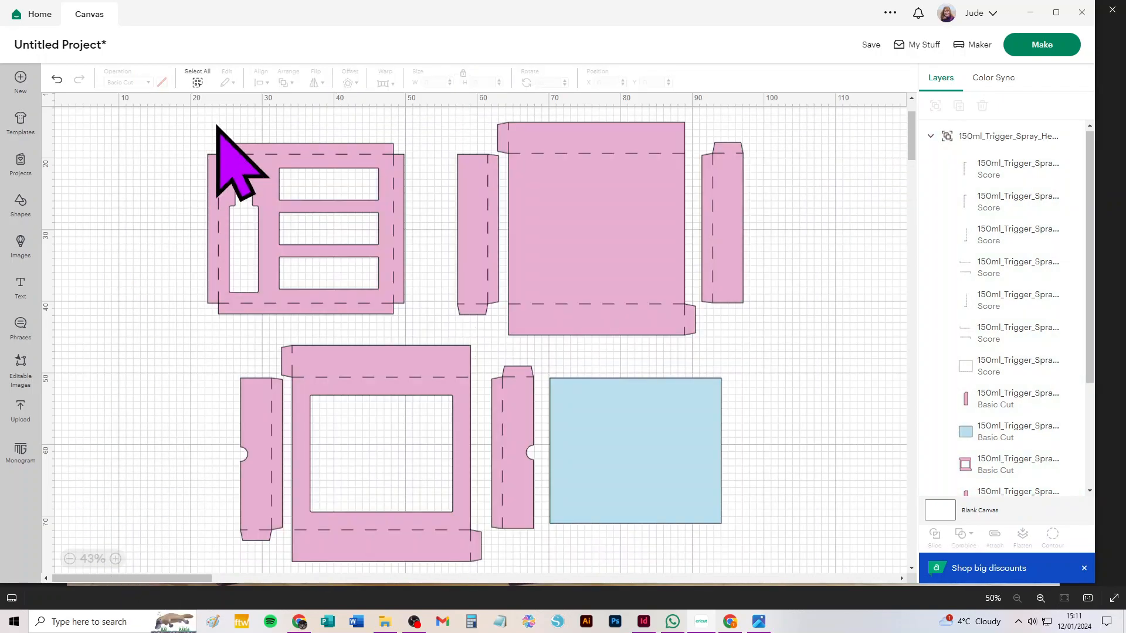
pyautogui.click(197, 82)
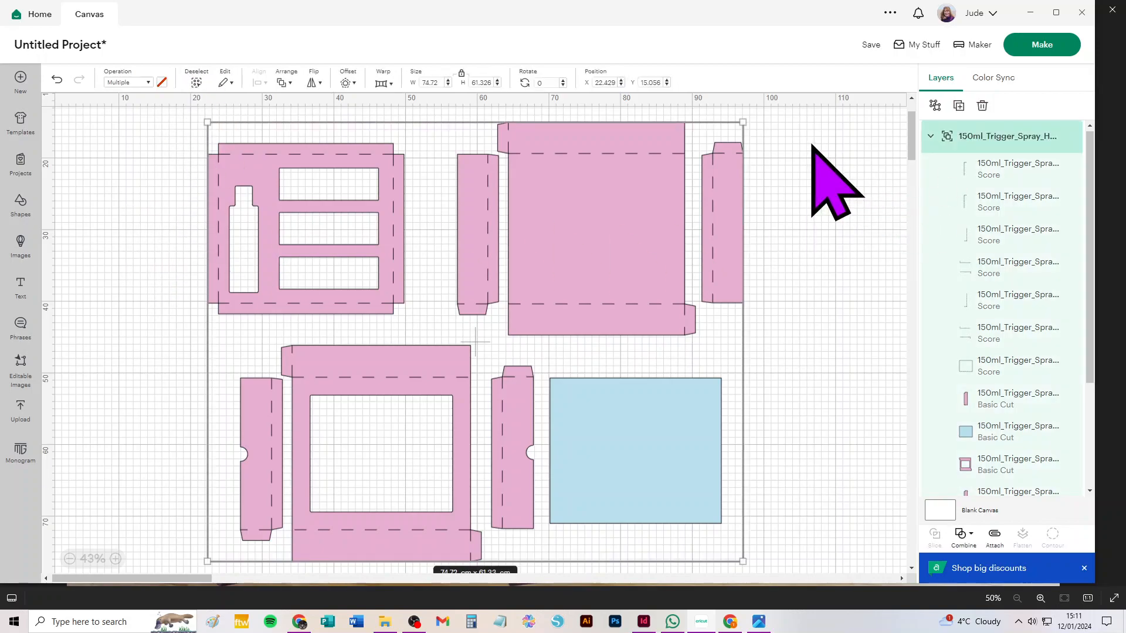
pyautogui.click(935, 105)
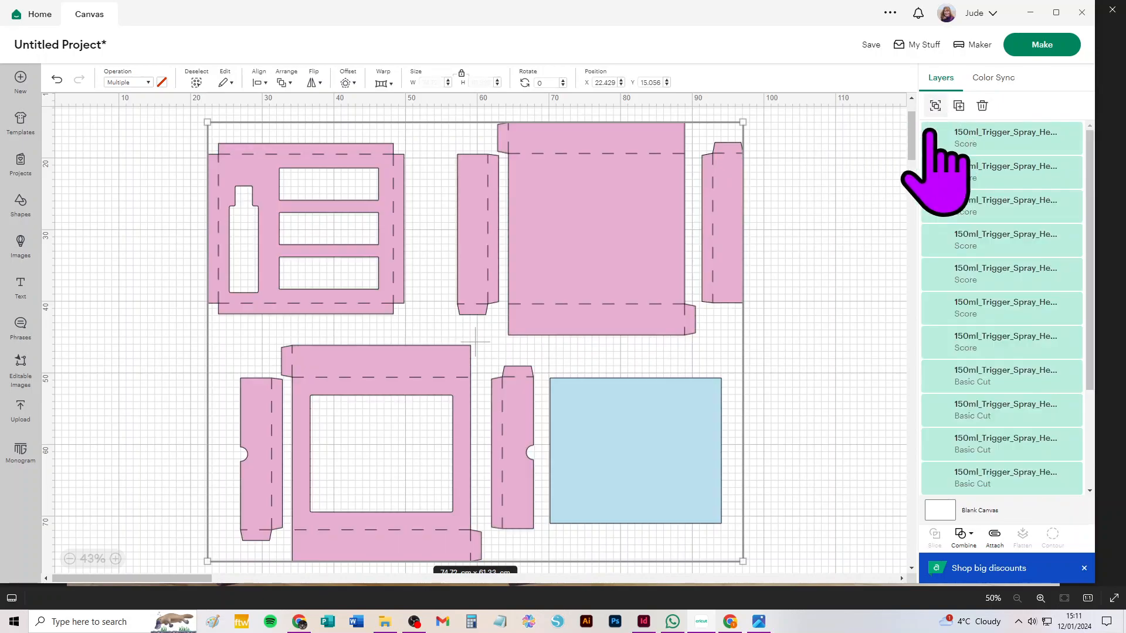
pyautogui.click(810, 193)
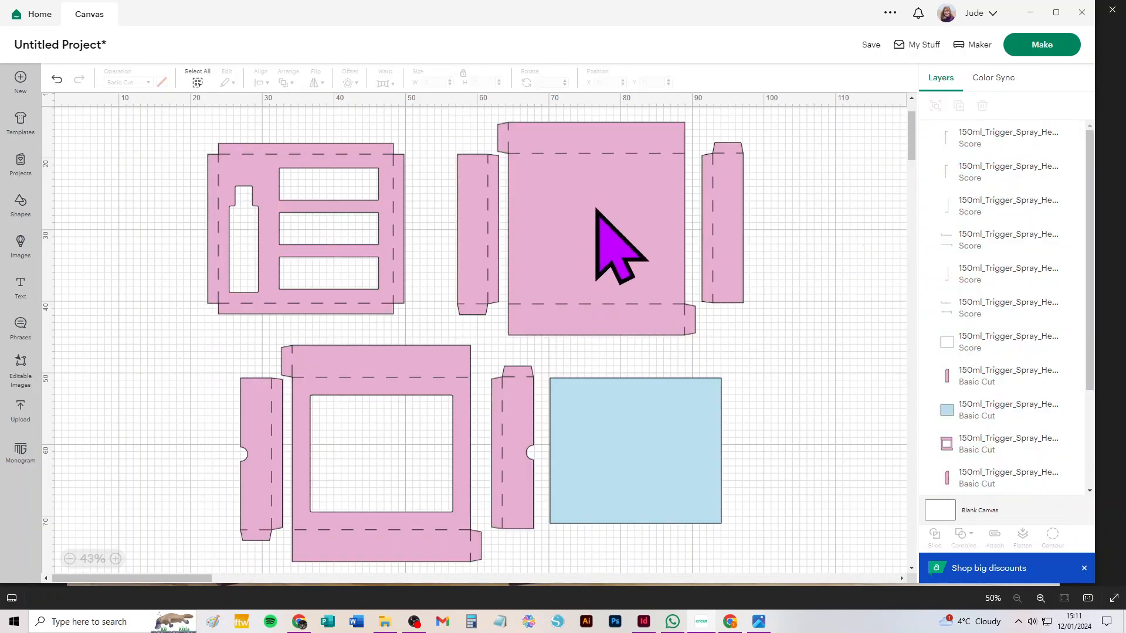
# Try moving a base side panel's score lines and the other side panel's cut shape separately, and undo the moves.
pyautogui.moveTo(726, 202); pyautogui.dragTo(813, 212)
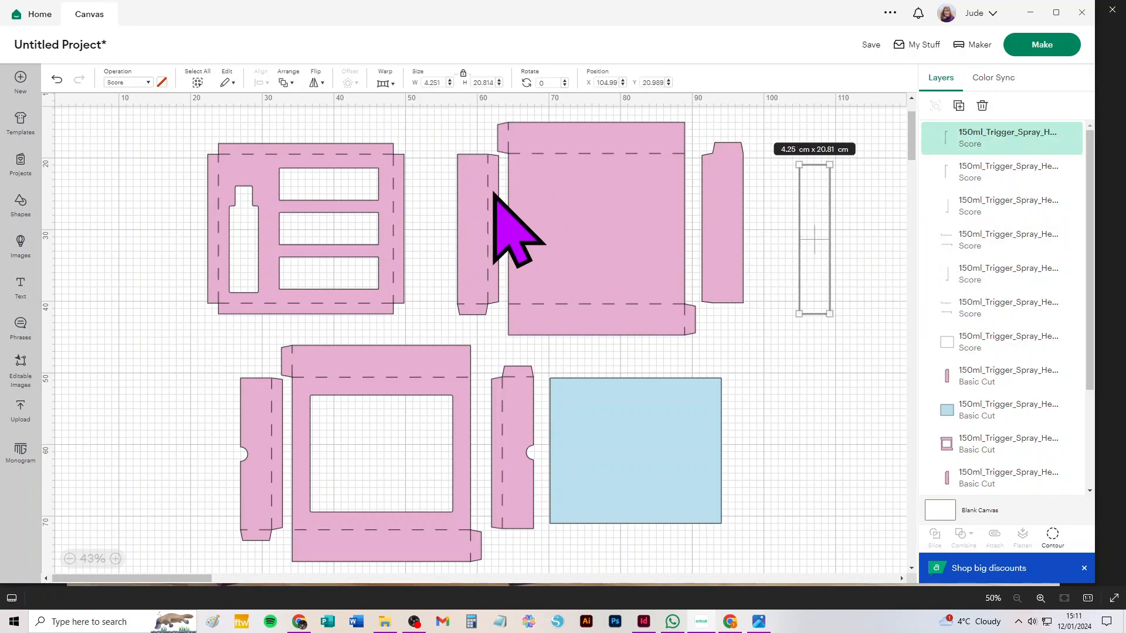
pyautogui.moveTo(490, 195); pyautogui.dragTo(435, 196)
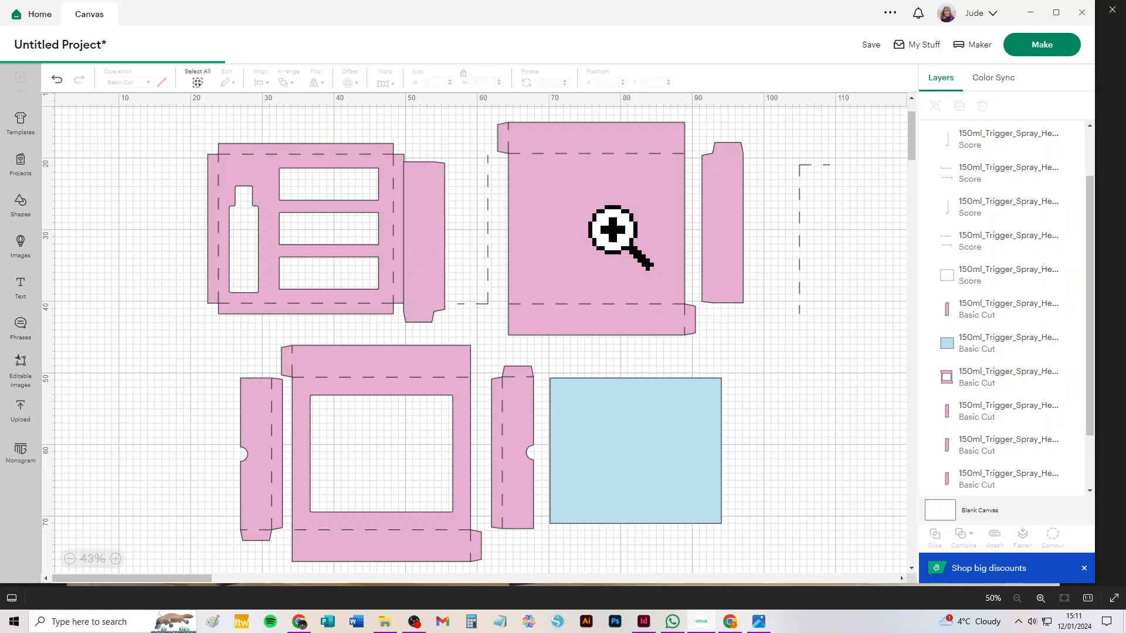
pyautogui.hotkey('ctrl', 'z')
# Attach the right base side panel to its score lines and move it to about X 108.4, Y 17.9 cm, shifting the blue sheet slightly.
pyautogui.moveTo(690, 477); pyautogui.dragTo(666, 449)
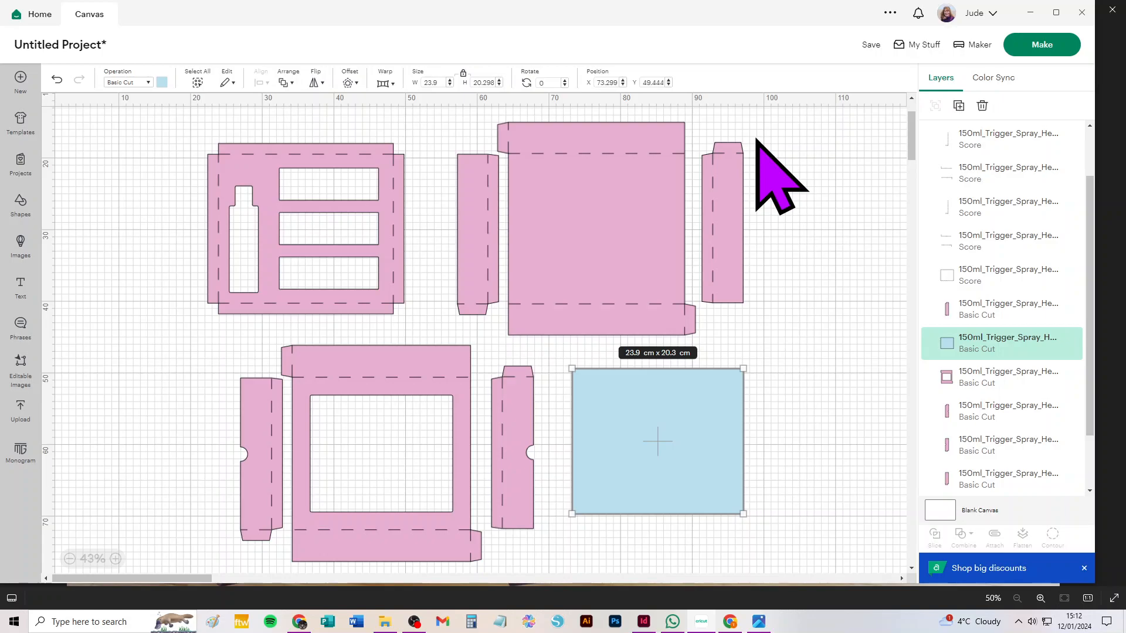
pyautogui.moveTo(763, 125); pyautogui.dragTo(698, 293)
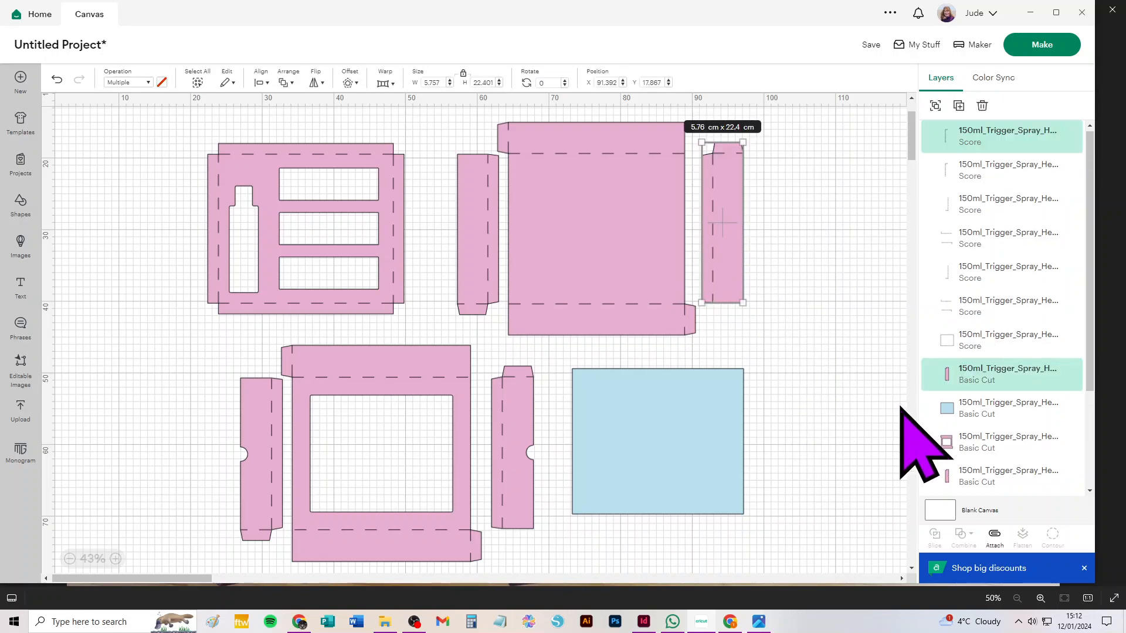
pyautogui.click(996, 535)
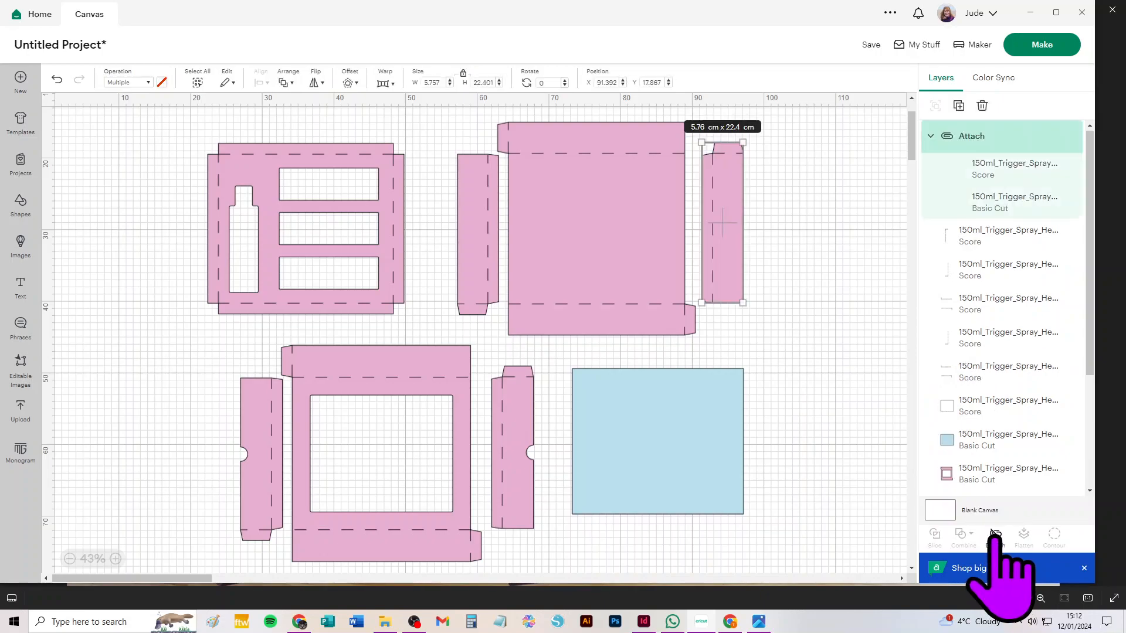
pyautogui.moveTo(726, 222); pyautogui.dragTo(848, 223)
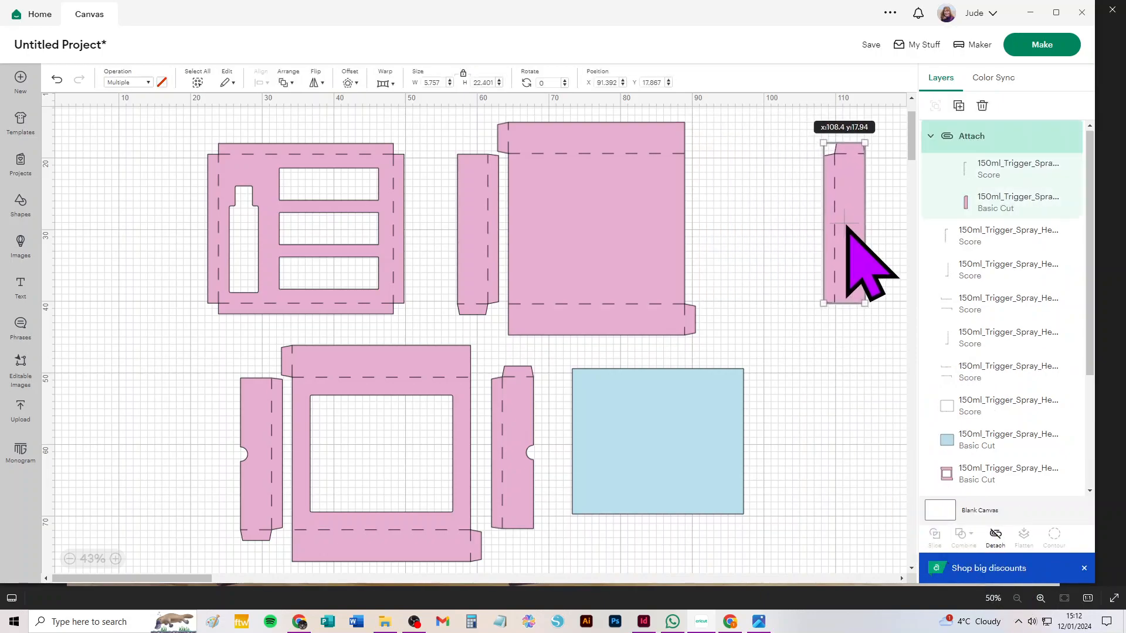
# Attach the large solid base panel to its score lines and place it beside the moved right side panel.
pyautogui.moveTo(716, 118); pyautogui.dragTo(530, 370)
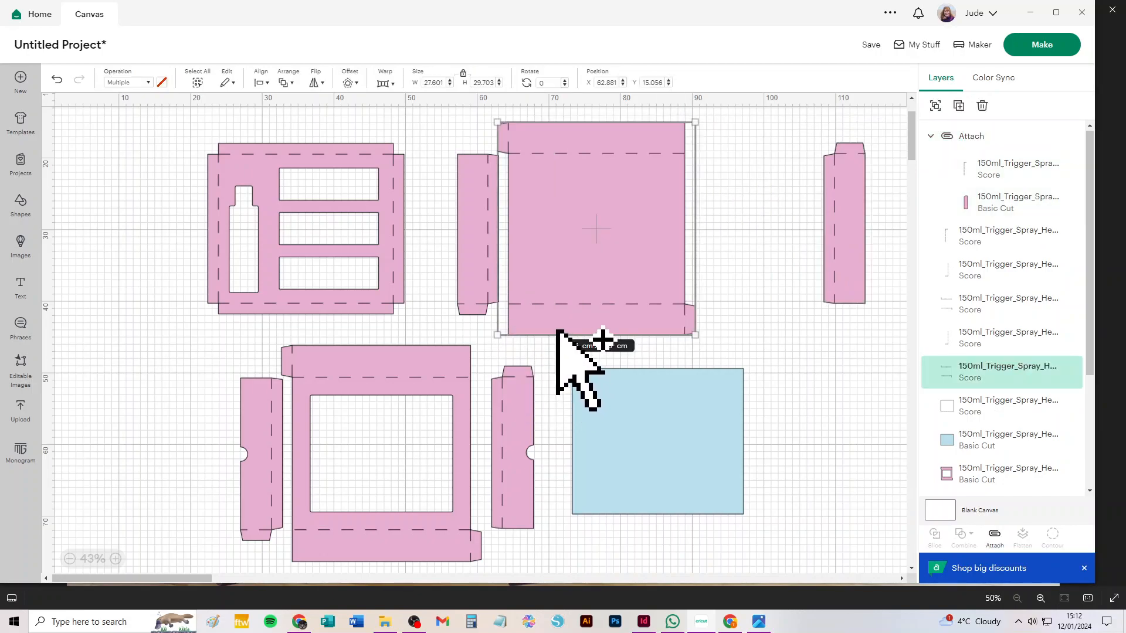
pyautogui.click(555, 251)
pyautogui.moveTo(555, 251); pyautogui.dragTo(680, 247)
# Attach the left base side panel to its score lines and move it to about X 71.3, Y 18 cm beside the base.
pyautogui.moveTo(547, 126); pyautogui.dragTo(454, 349)
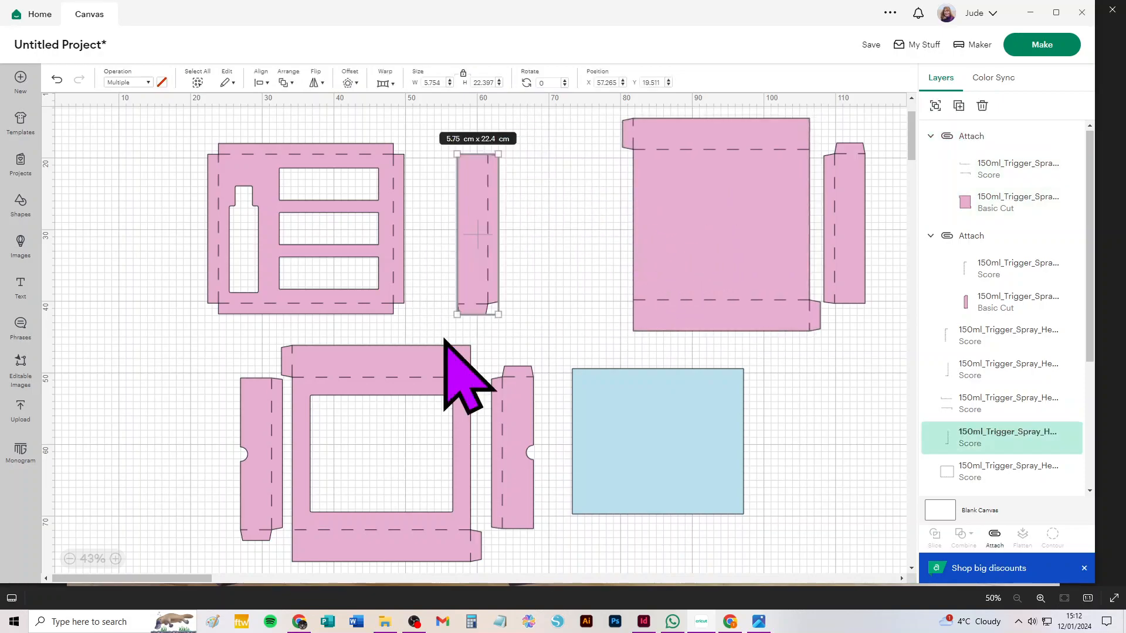
pyautogui.click(994, 534)
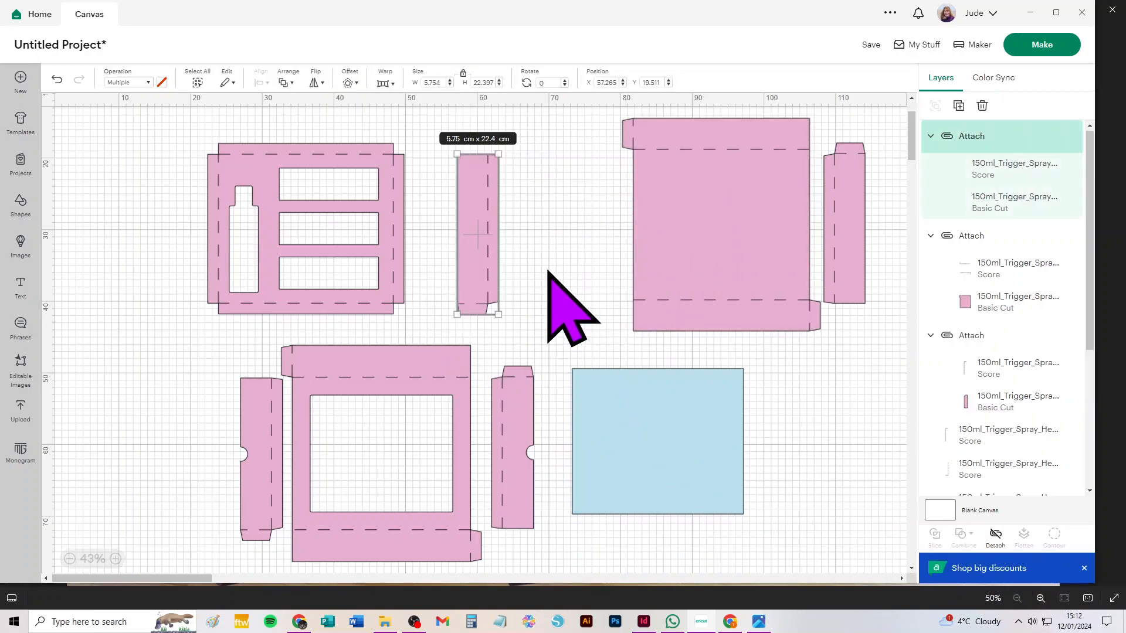
pyautogui.moveTo(473, 260); pyautogui.dragTo(573, 248)
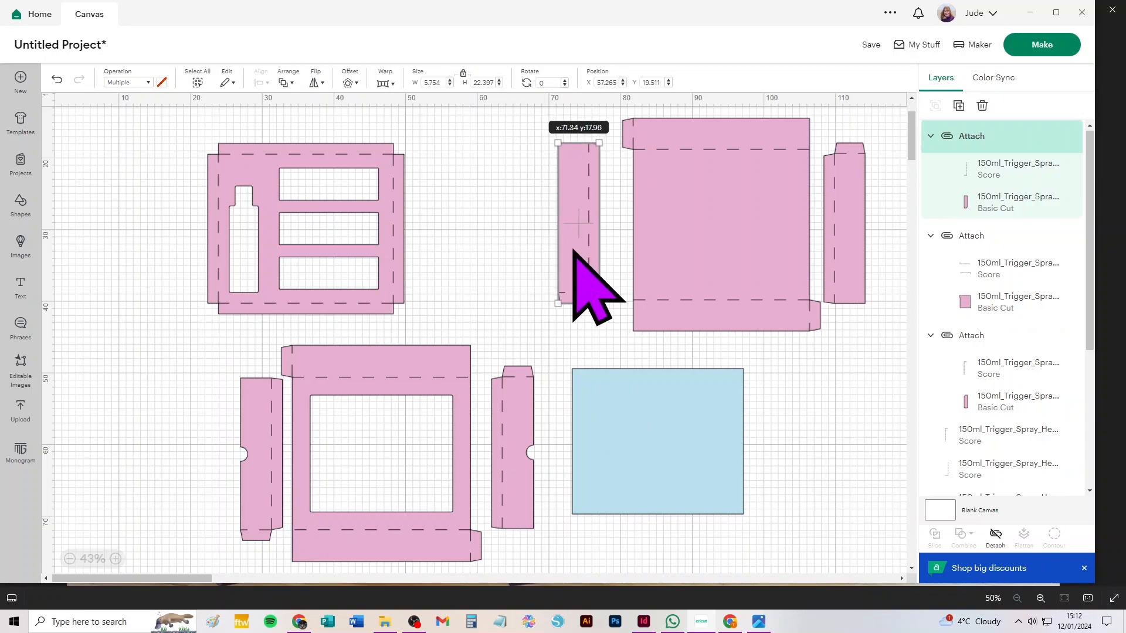
# Attach the bottle-and-clamshell insert to its score lines and move the blue window sheet away from the lid pieces.
pyautogui.moveTo(452, 126); pyautogui.dragTo(146, 352)
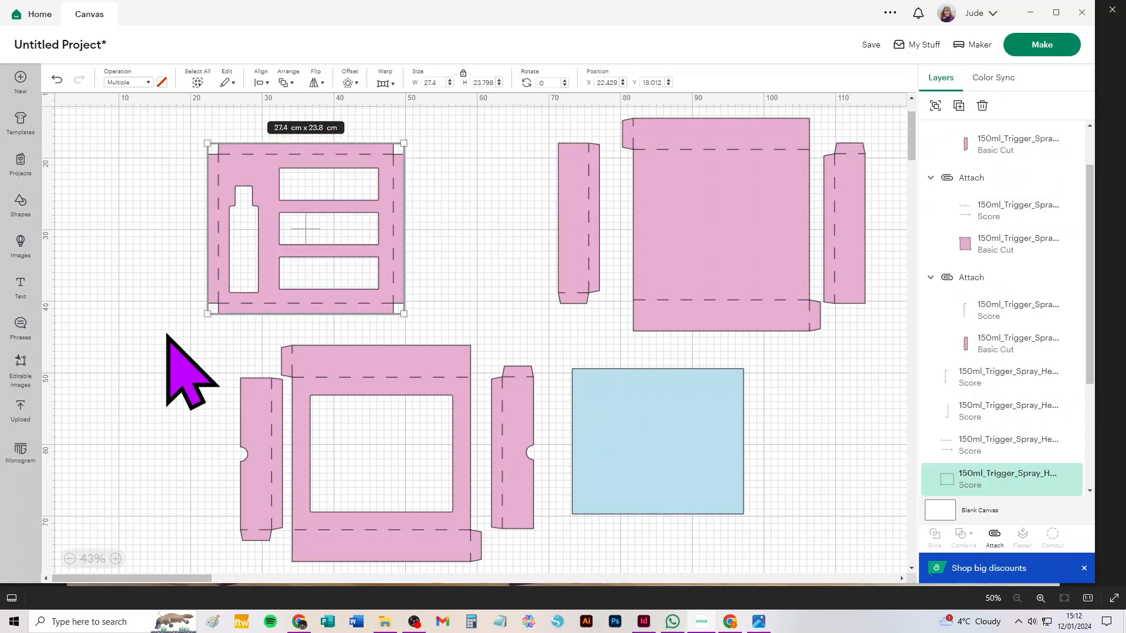
pyautogui.click(994, 534)
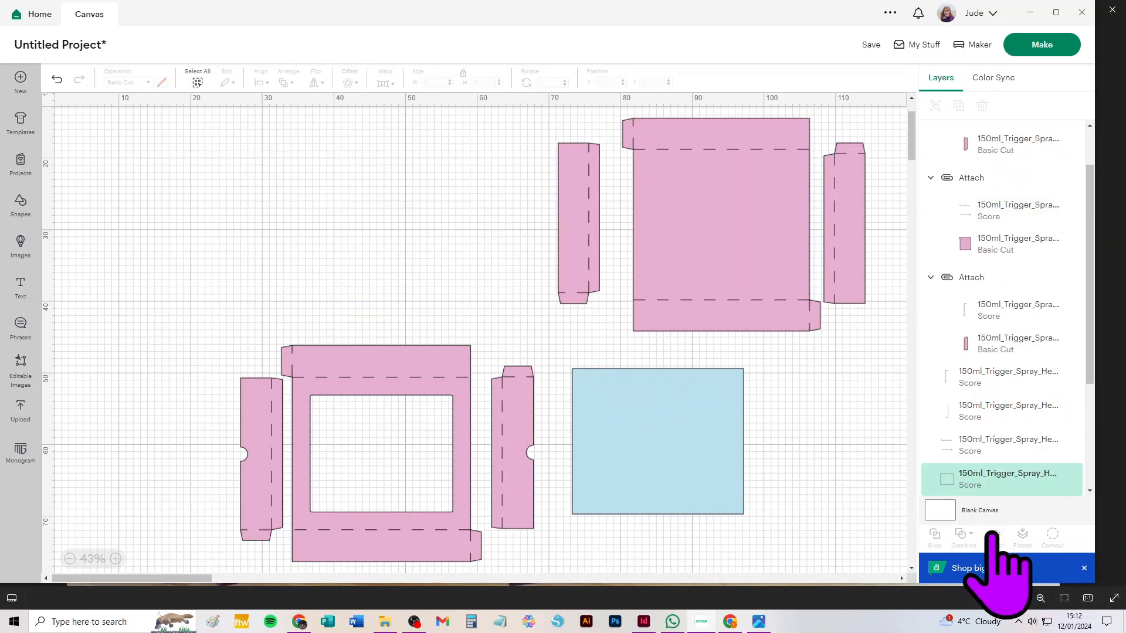
pyautogui.moveTo(628, 417); pyautogui.dragTo(723, 409)
# Attach the lid's right side panel to its score lines, and do the same for the left side panel.
pyautogui.moveTo(590, 346); pyautogui.dragTo(469, 577)
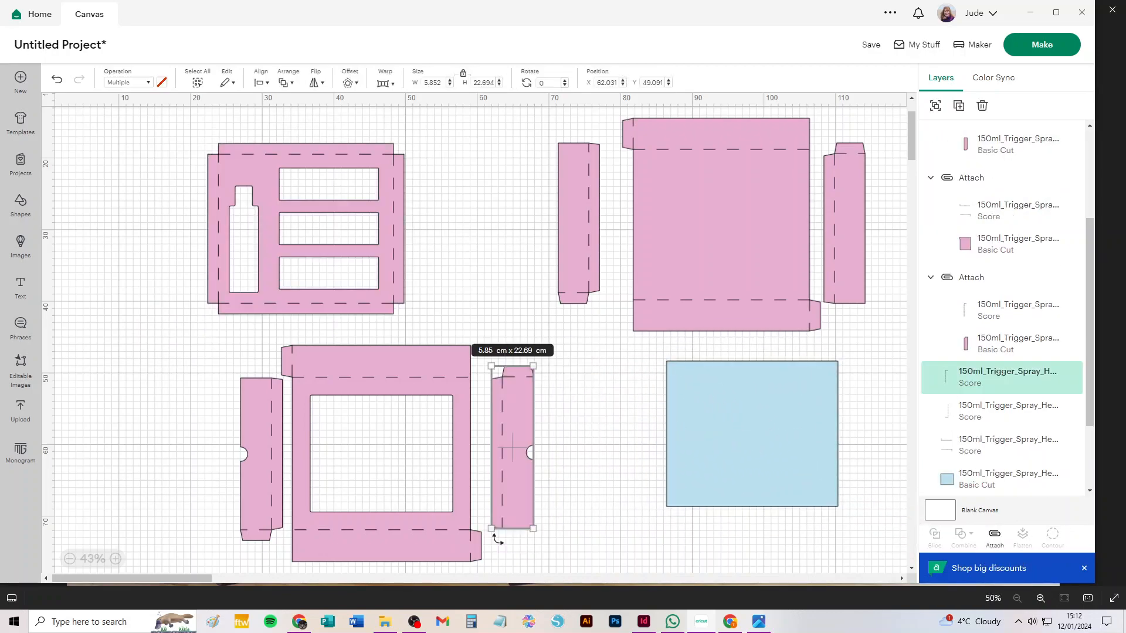
pyautogui.click(993, 550)
pyautogui.moveTo(190, 378); pyautogui.dragTo(259, 503)
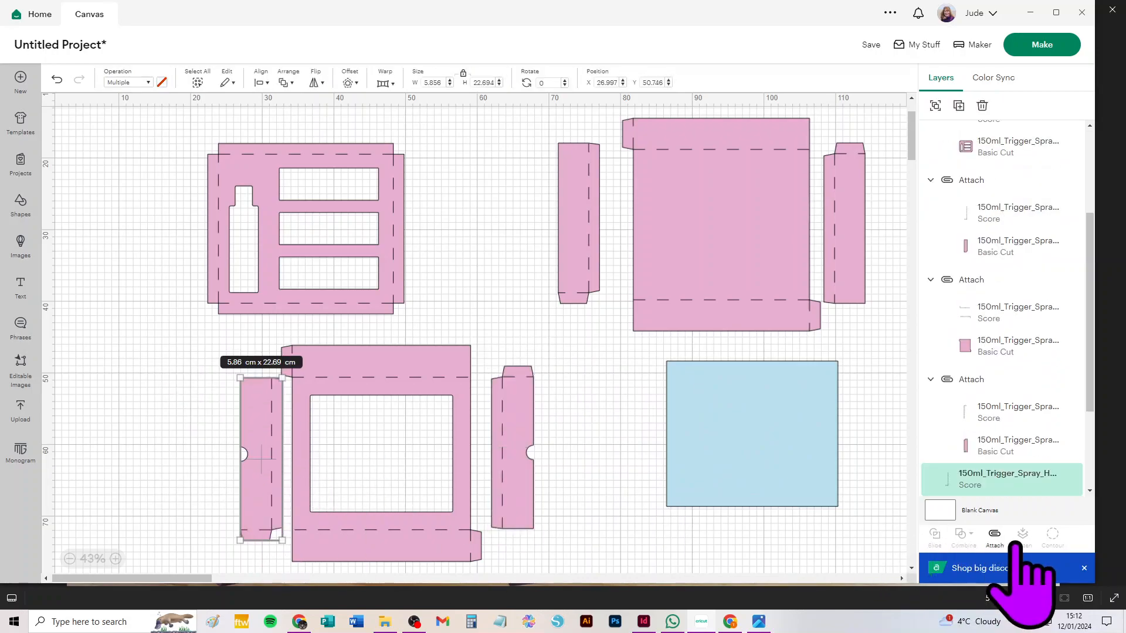
pyautogui.click(995, 535)
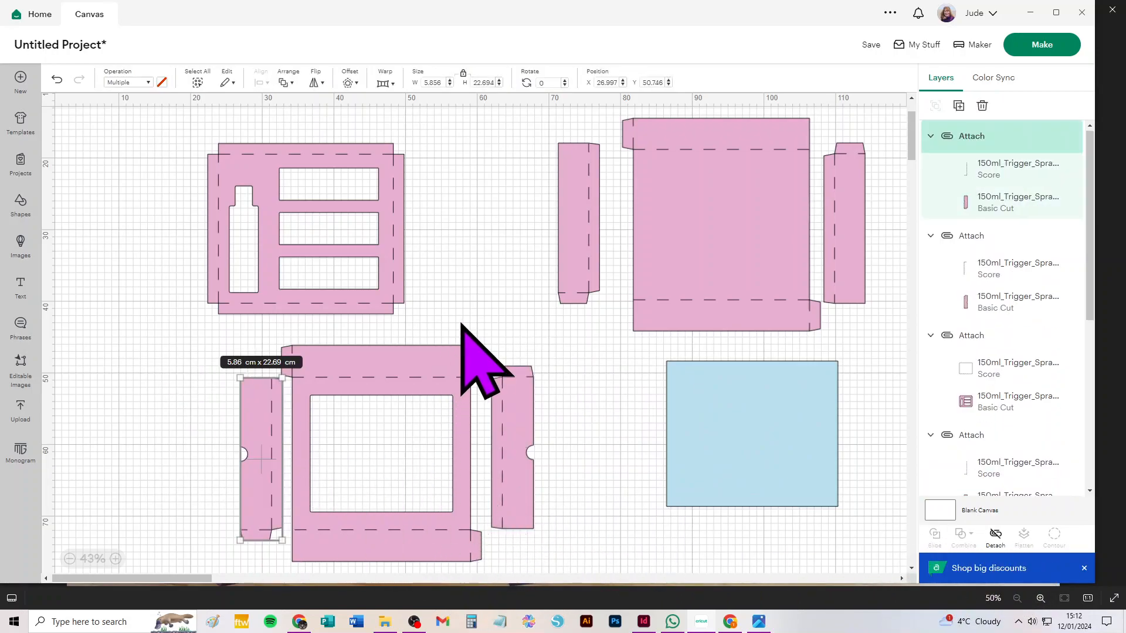
# Attach the windowed lid panel to its score lines and move the bottle-and-clamshell insert to about X 8.9, Y 16.1 cm.
pyautogui.moveTo(455, 327); pyautogui.dragTo(382, 451)
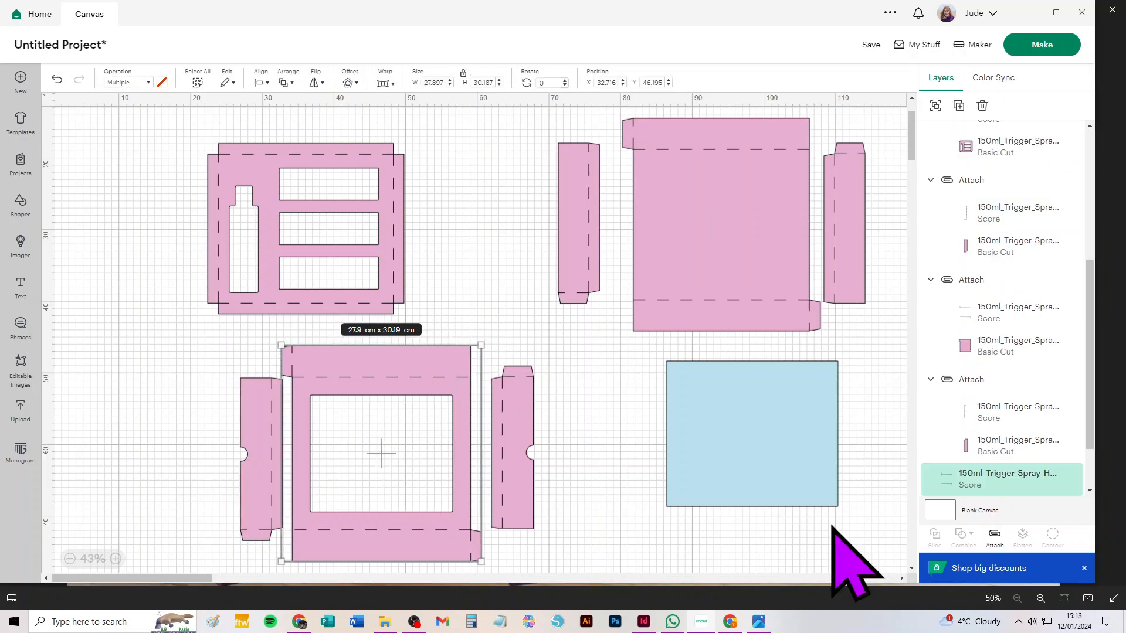
pyautogui.click(995, 535)
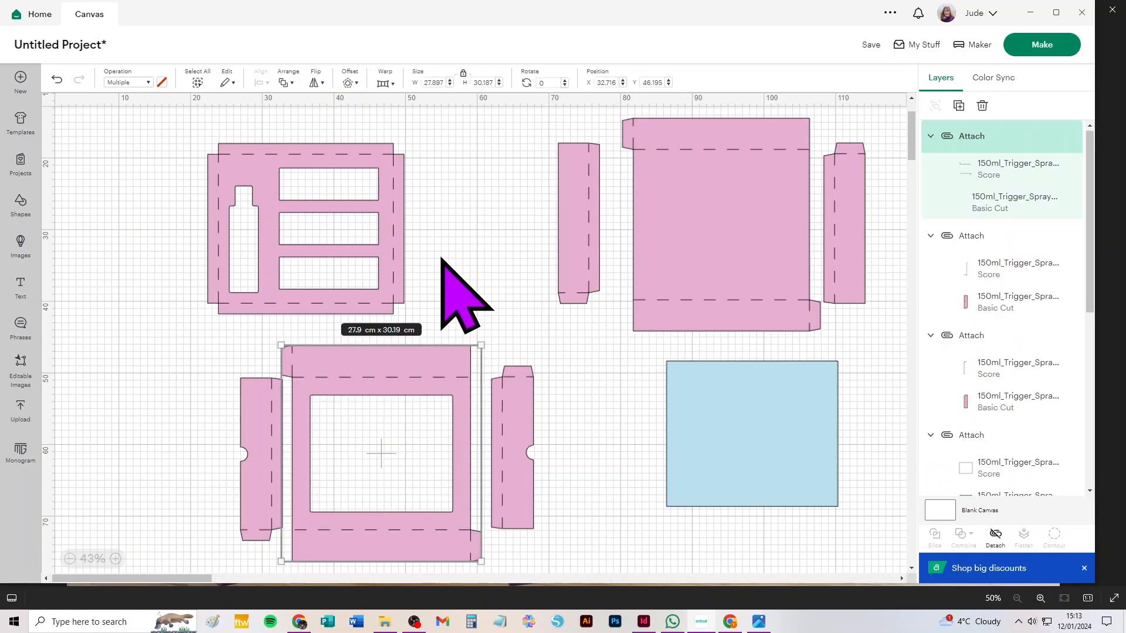
pyautogui.moveTo(385, 231); pyautogui.dragTo(291, 216)
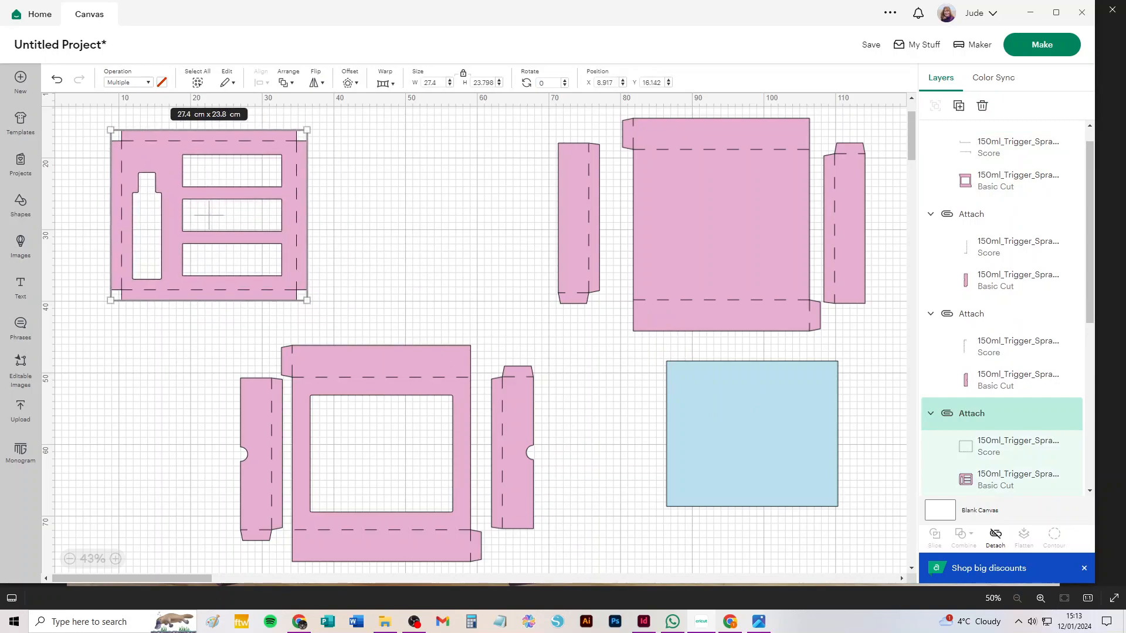
# View the open-box photo 3.jpg in the photo viewer, then switch back to Cricut Design Space.
pyautogui.click(758, 622)
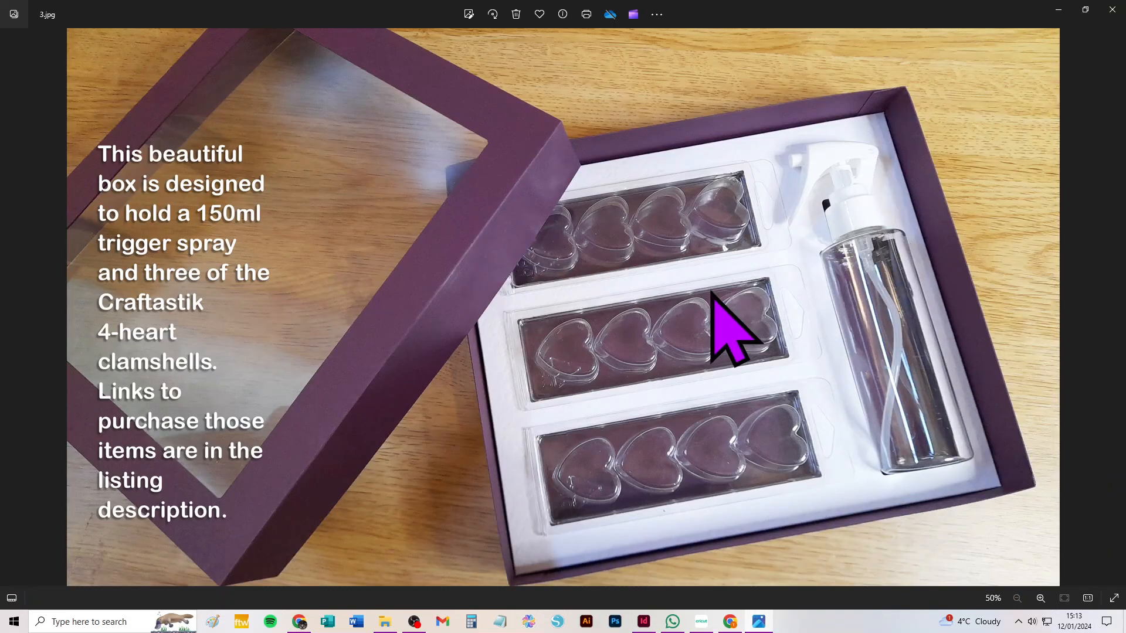
pyautogui.click(702, 621)
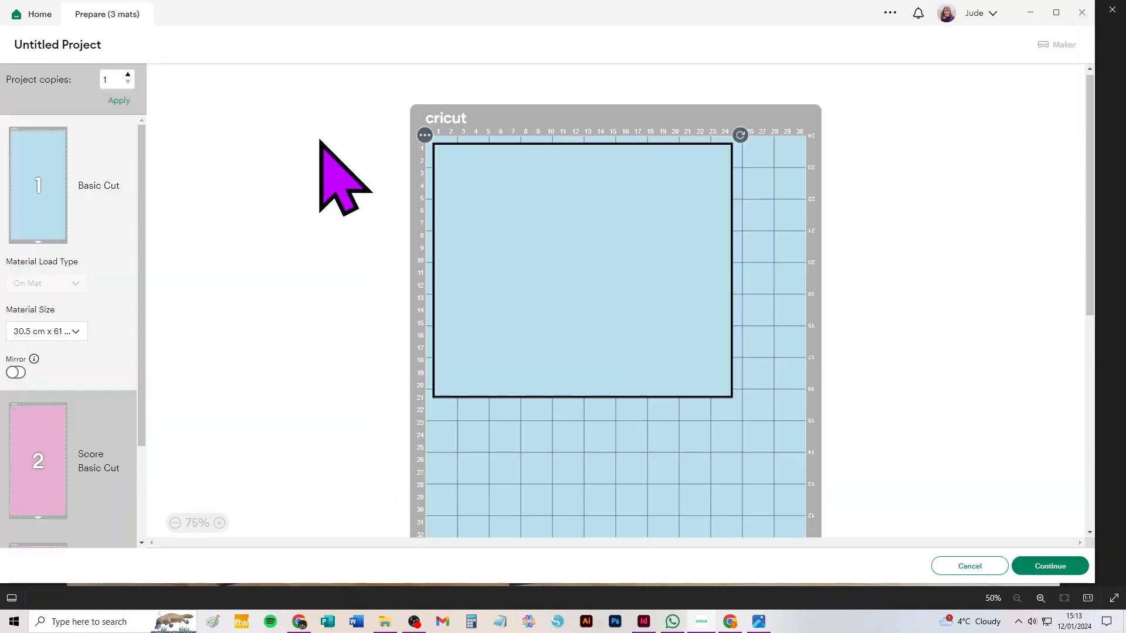
# Try the 21.6 cm x 27.9 cm (Letter) material size on the blue window sheet's mat, then return to the canvas.
pyautogui.click(54, 332)
pyautogui.click(63, 353)
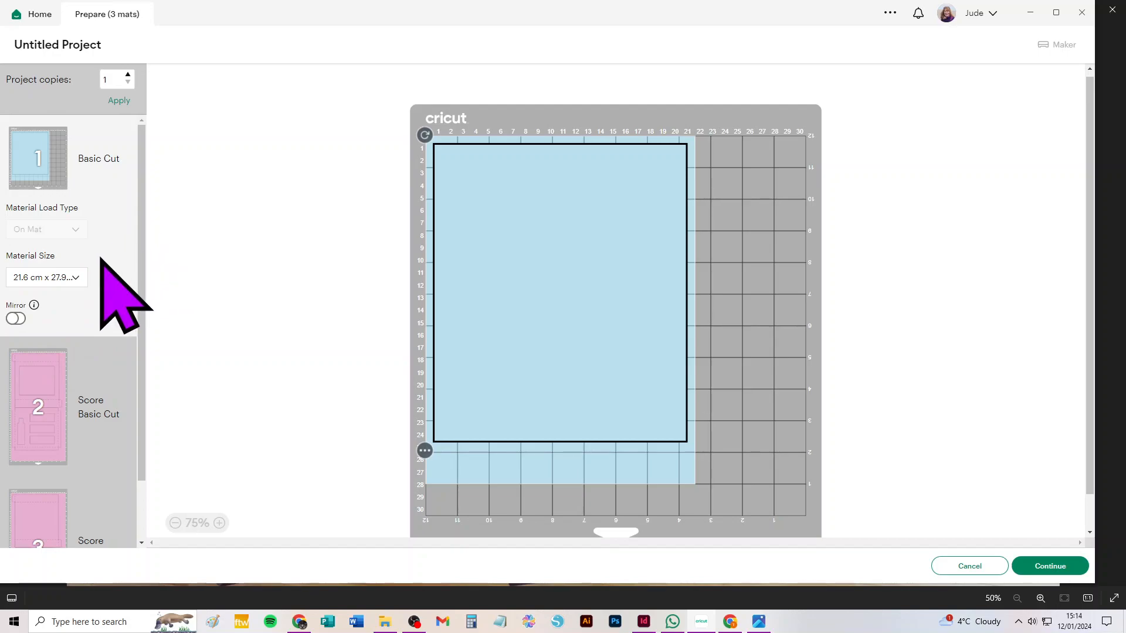
pyautogui.click(974, 565)
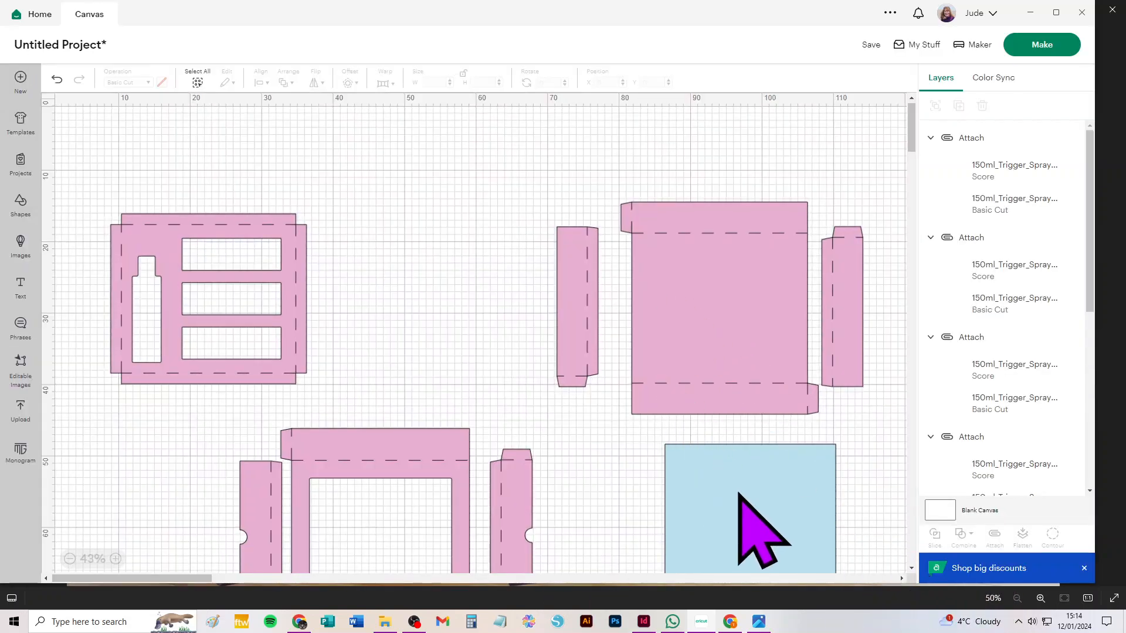
# Prepare the project's mats again and set the blue window sheet's material size to 21.6 cm x 27.9 cm (Letter).
pyautogui.click(740, 492)
pyautogui.moveTo(740, 492); pyautogui.dragTo(739, 490)
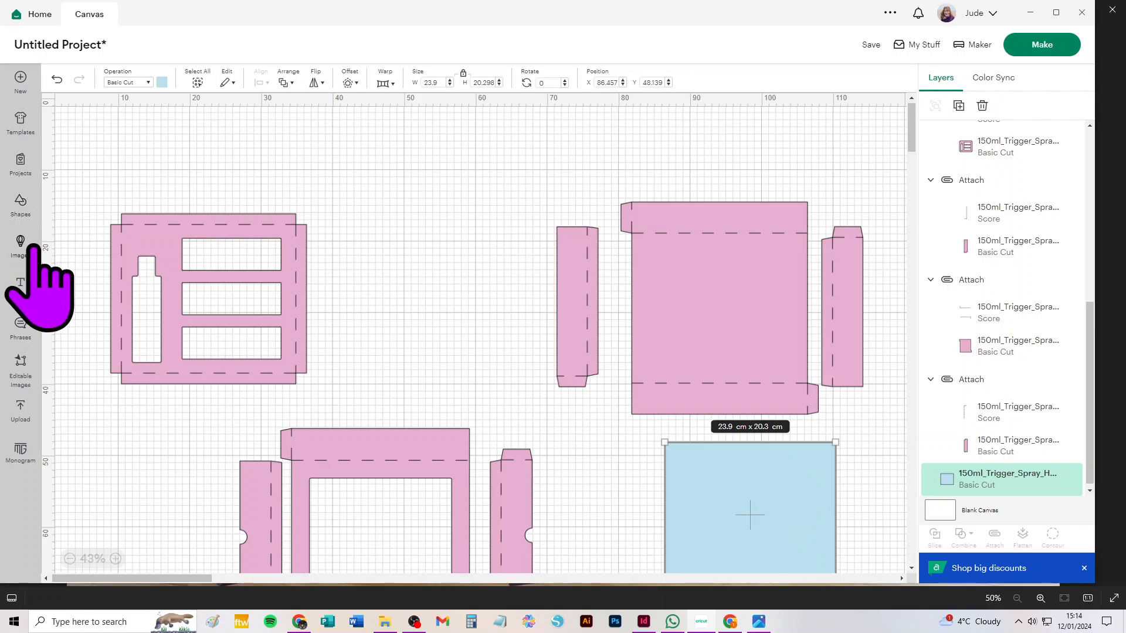
pyautogui.click(1050, 47)
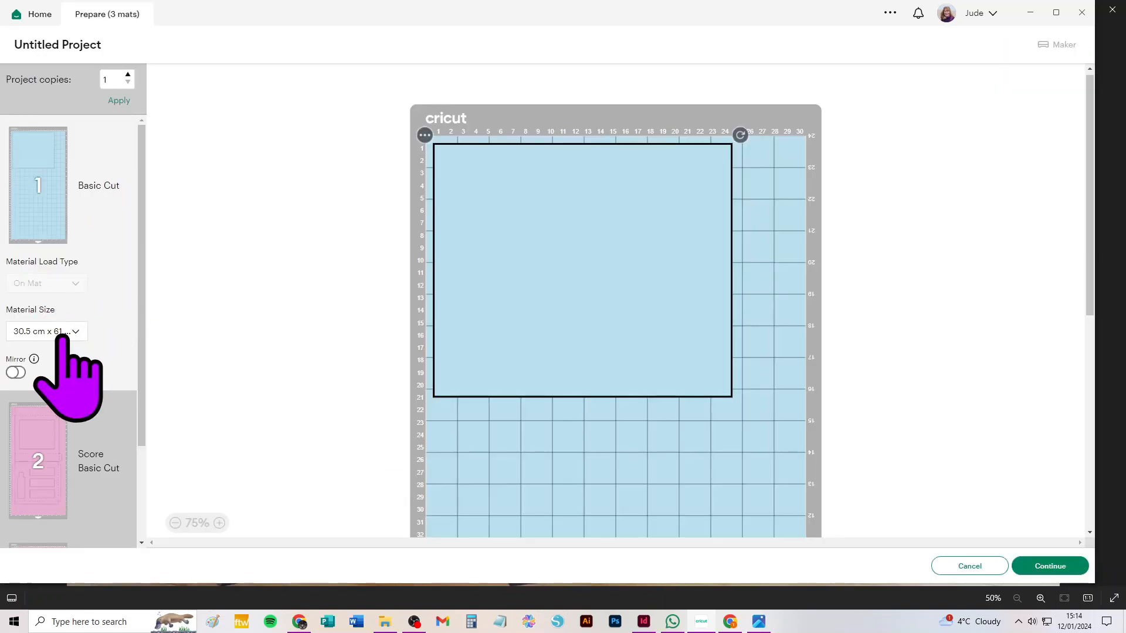
pyautogui.click(69, 334)
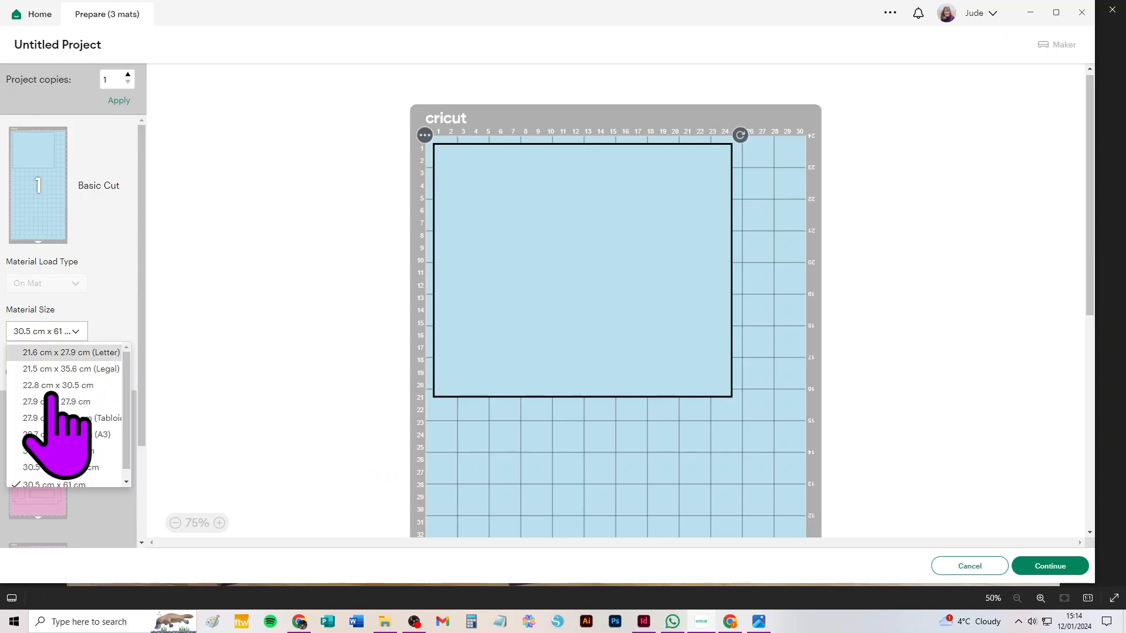
pyautogui.click(67, 352)
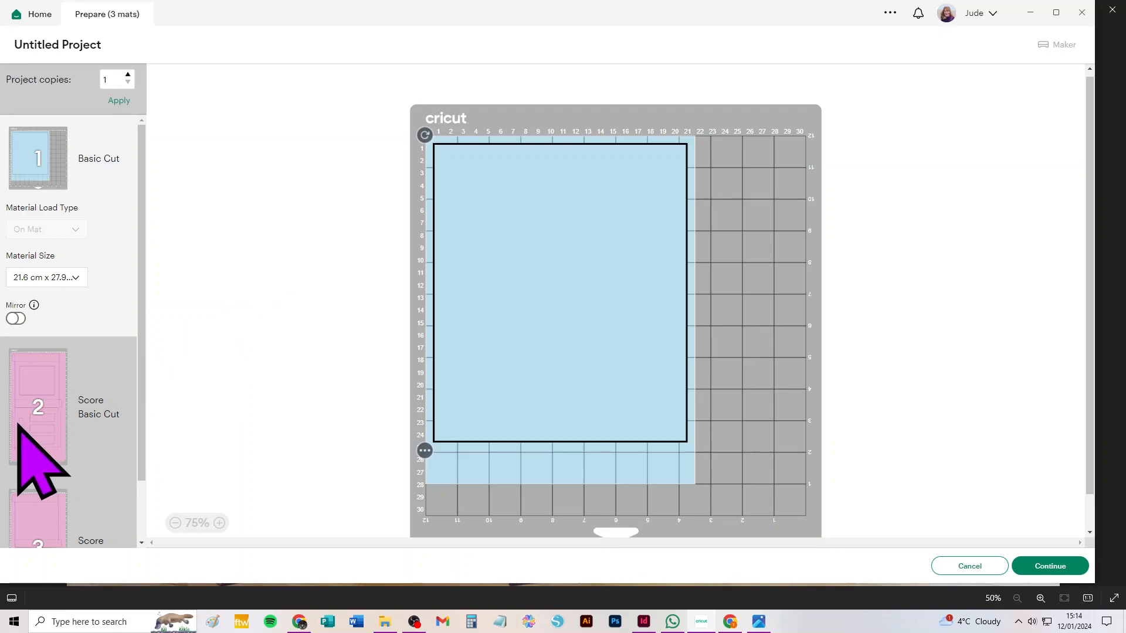
# Set the second mat's material size to 29.7 cm x 42.0 cm (A3), review the pink mats and return to the canvas.
pyautogui.click(33, 382)
pyautogui.click(73, 418)
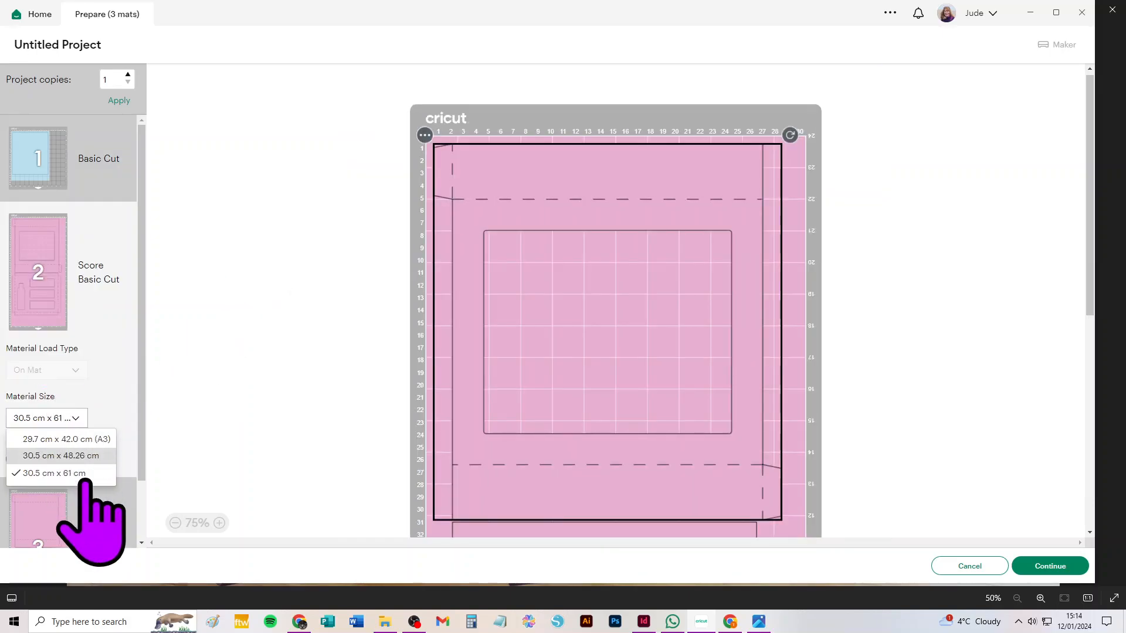
pyautogui.click(87, 441)
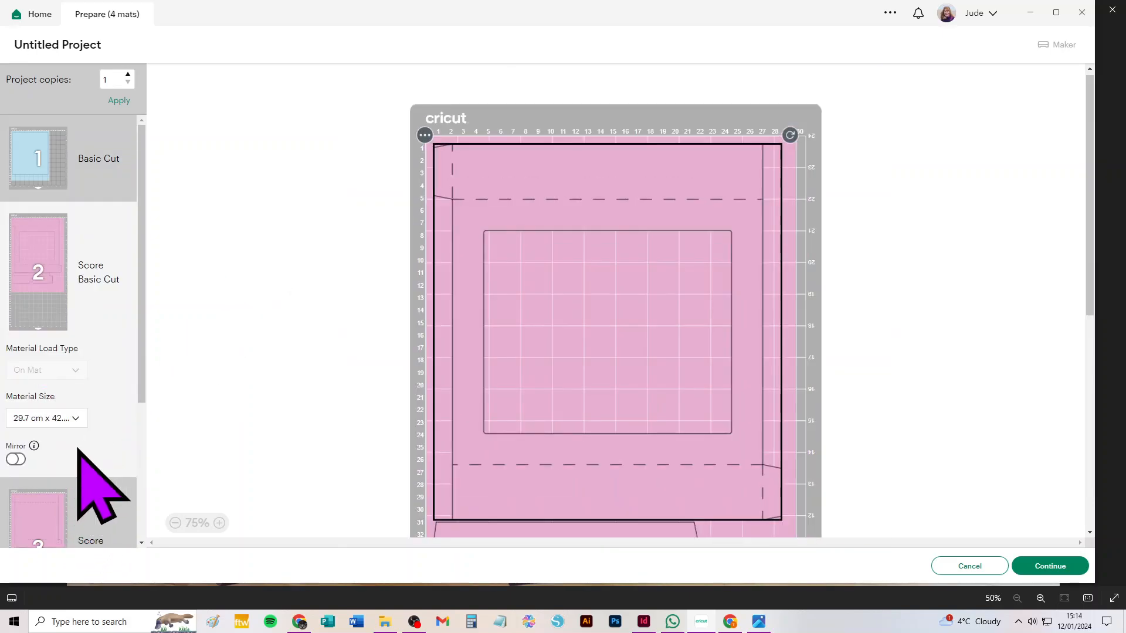
pyautogui.scroll(-3, 96, 405)
pyautogui.scroll(3, 96, 400)
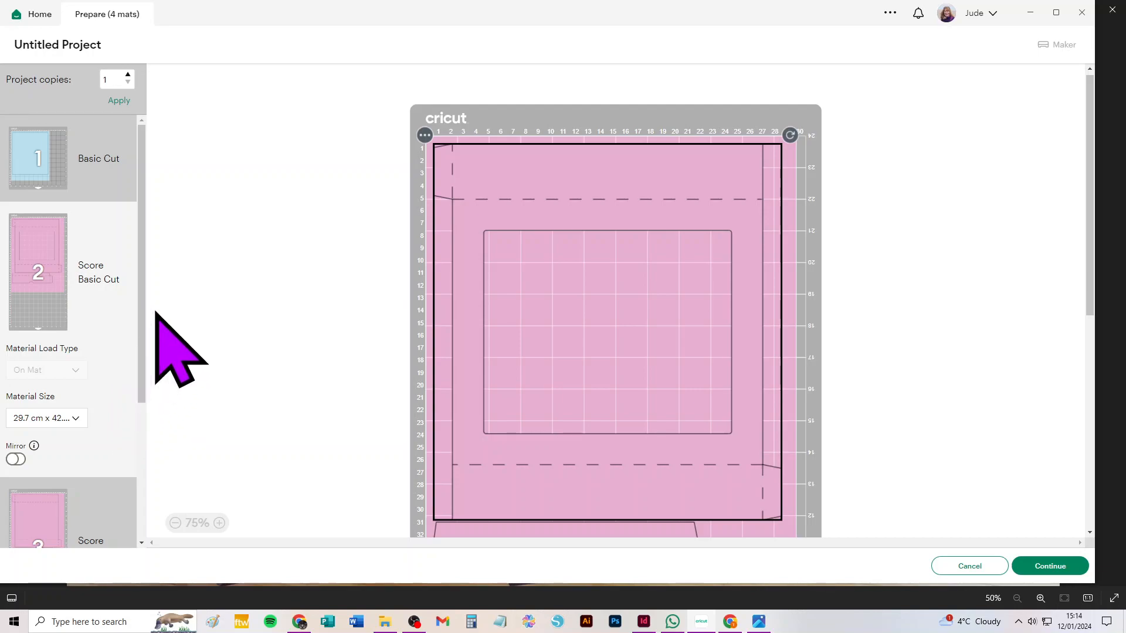
pyautogui.scroll(-3, 56, 418)
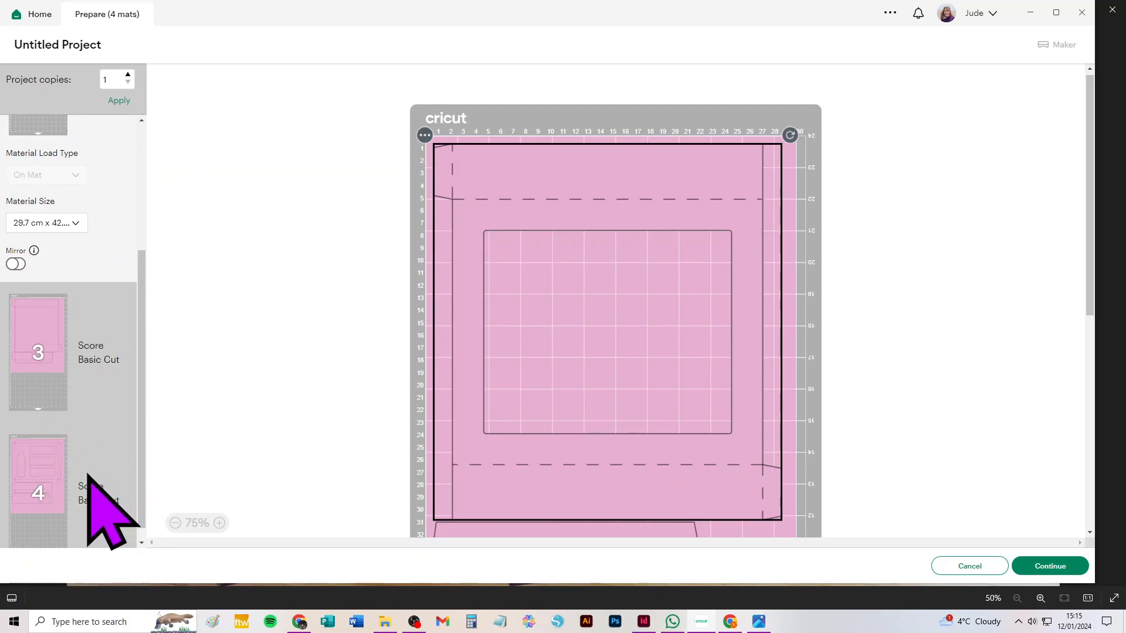
pyautogui.scroll(3, 85, 469)
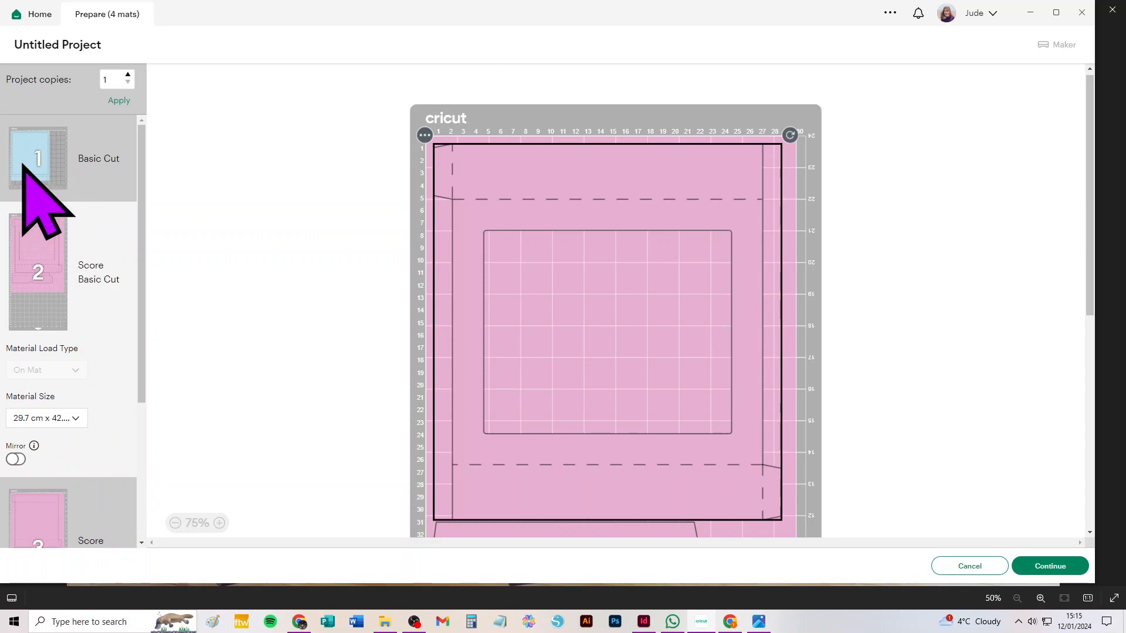
pyautogui.click(969, 567)
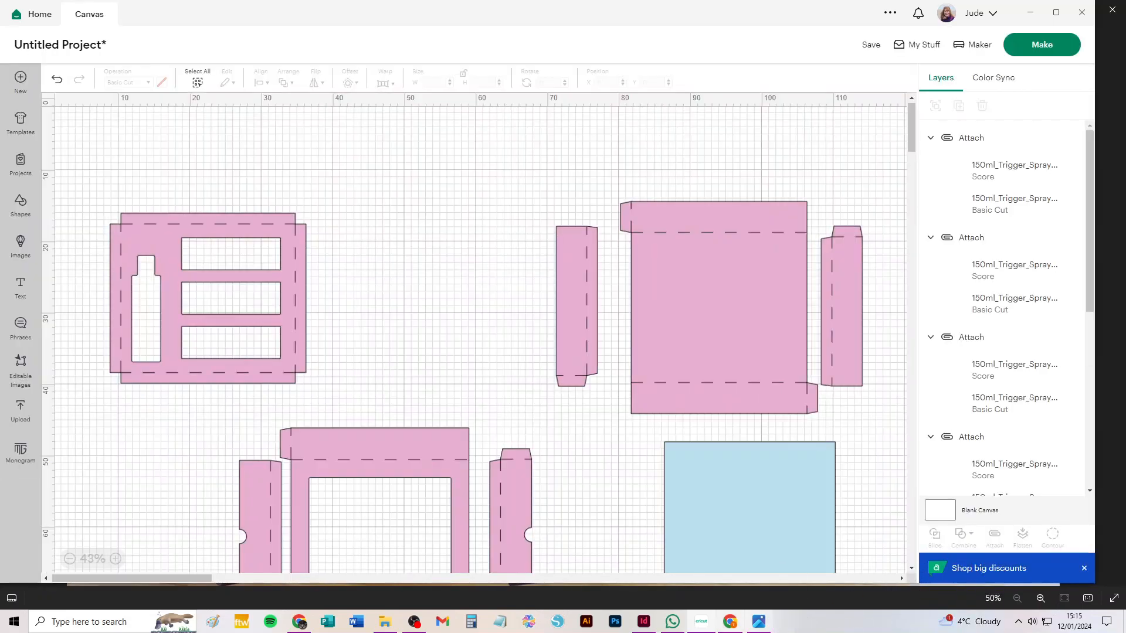
# View the box photos 3.jpg and 4.jpg in the photo viewer, then switch back to Cricut Design Space.
pyautogui.click(759, 620)
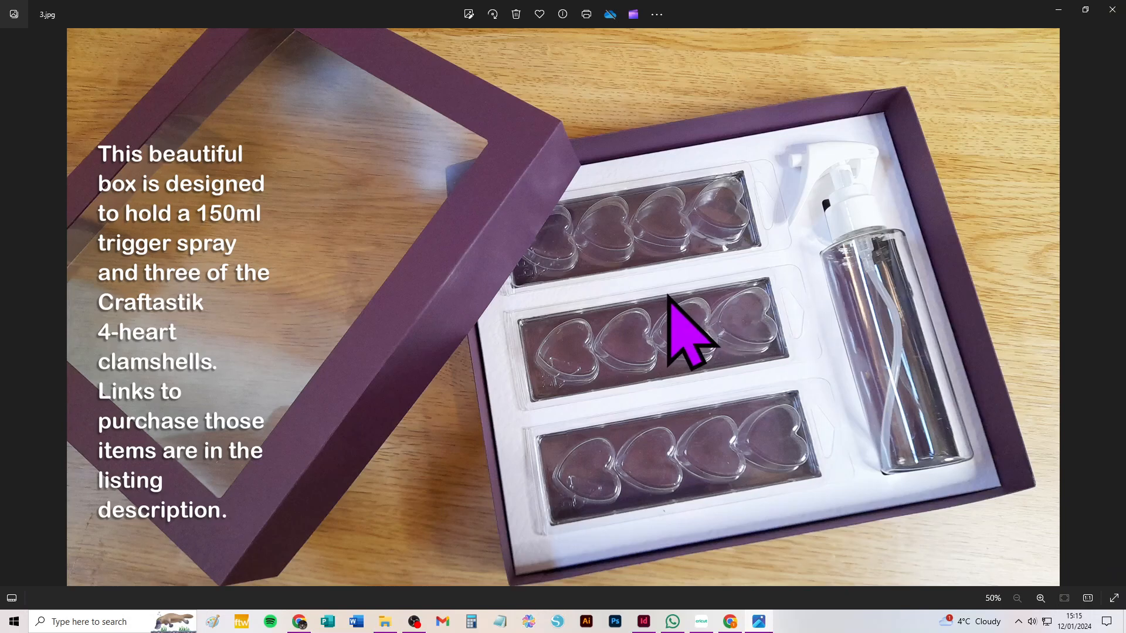
pyautogui.click(1114, 306)
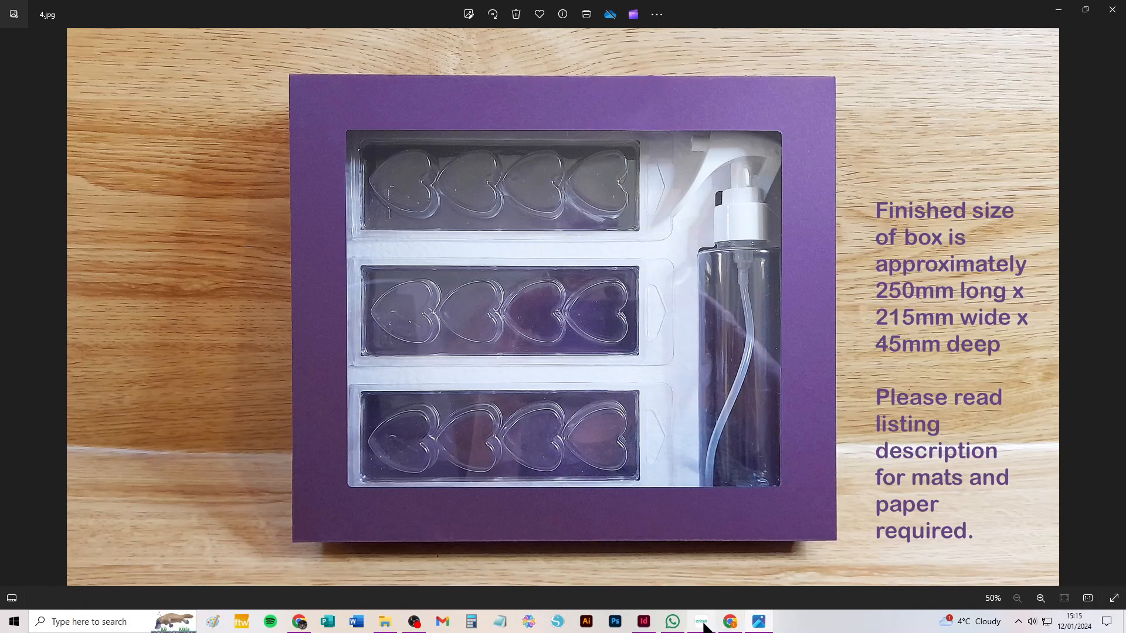
pyautogui.click(729, 623)
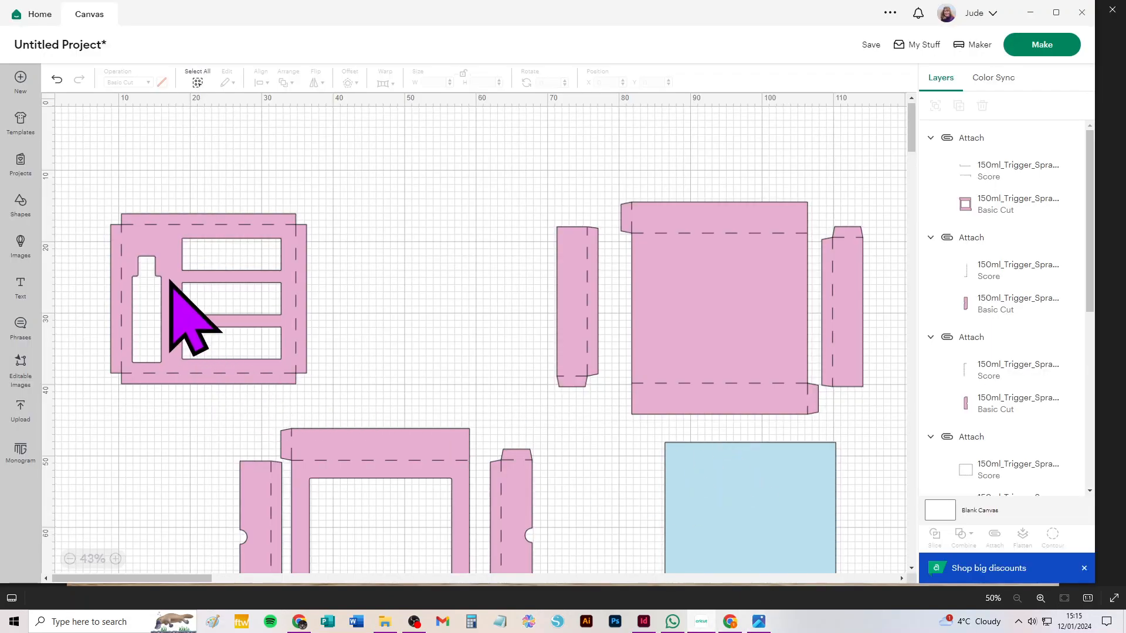
# Recolour the cut layer of the bottle-and-clamshell insert light grey.
pyautogui.click(161, 240)
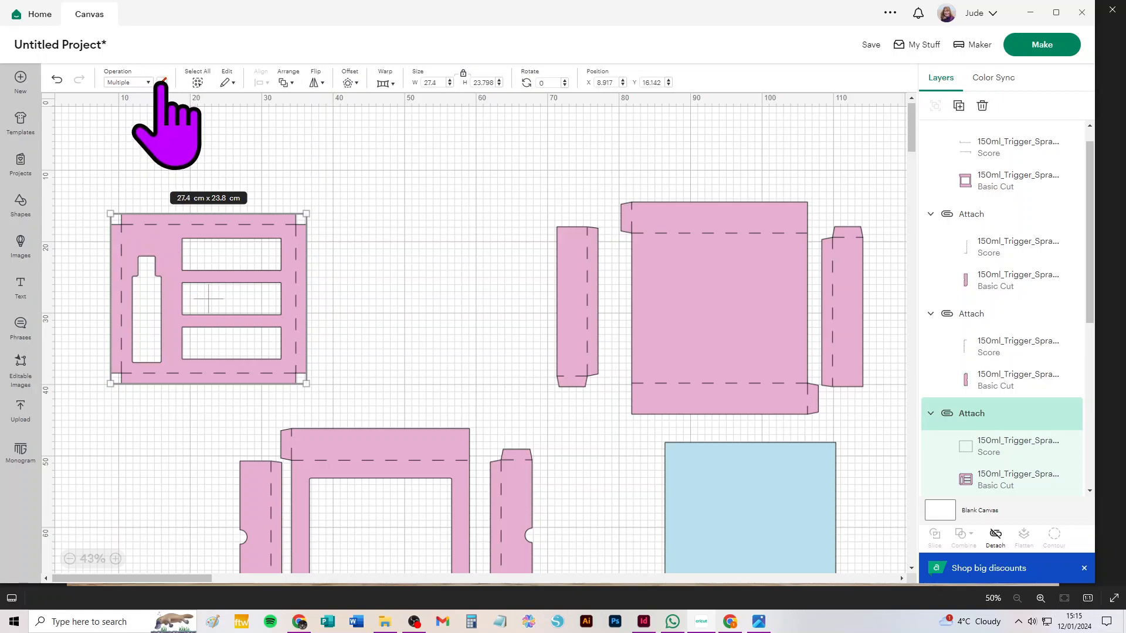
pyautogui.click(1005, 481)
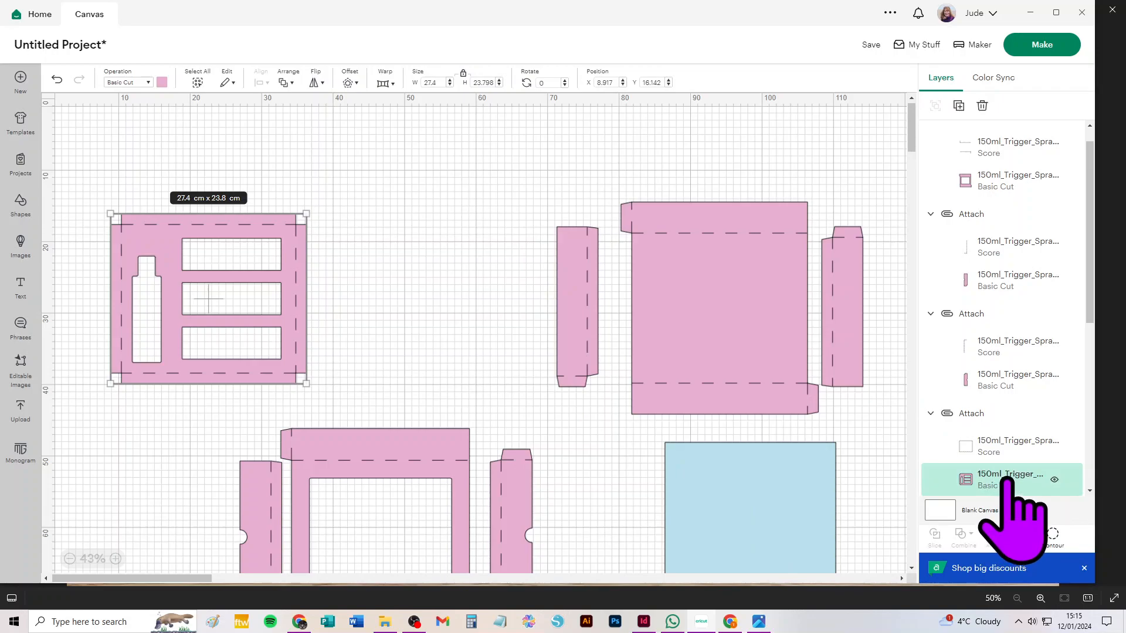
pyautogui.click(164, 83)
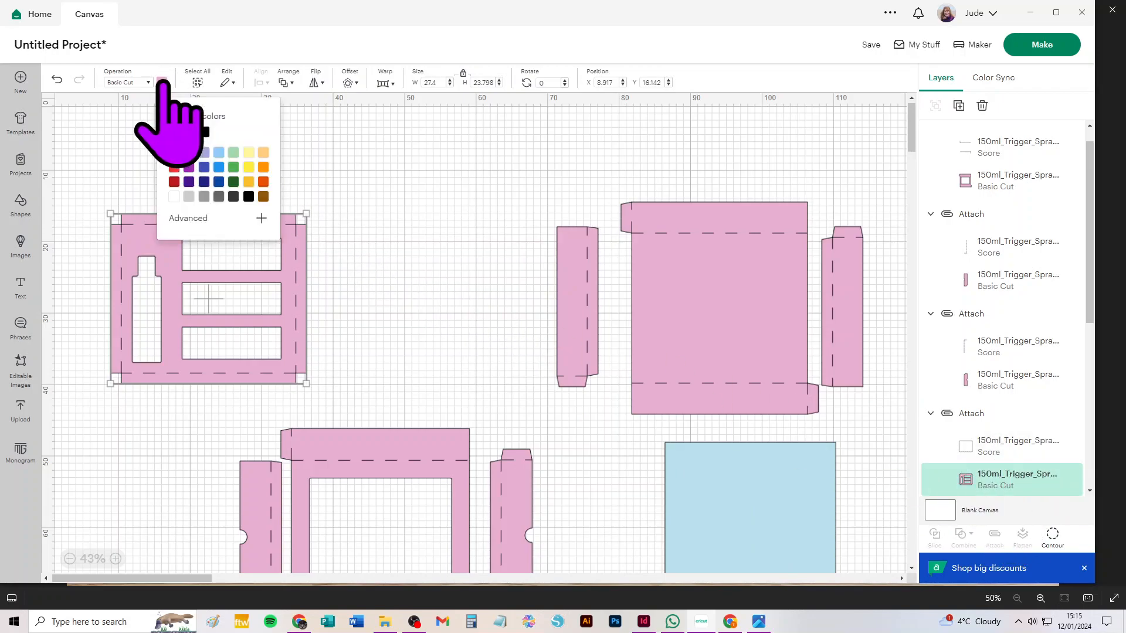
pyautogui.click(190, 195)
pyautogui.click(420, 220)
# Prepare the mats and set the grey insert's material size to 30.5 cm x 30.5 cm.
pyautogui.click(1042, 46)
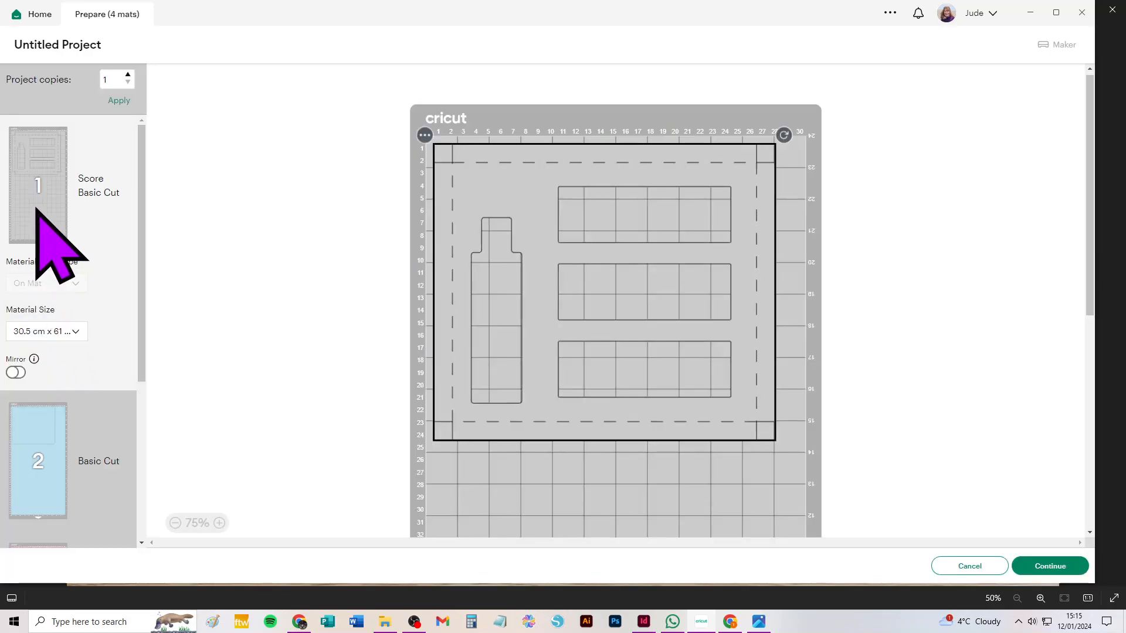
pyautogui.click(50, 332)
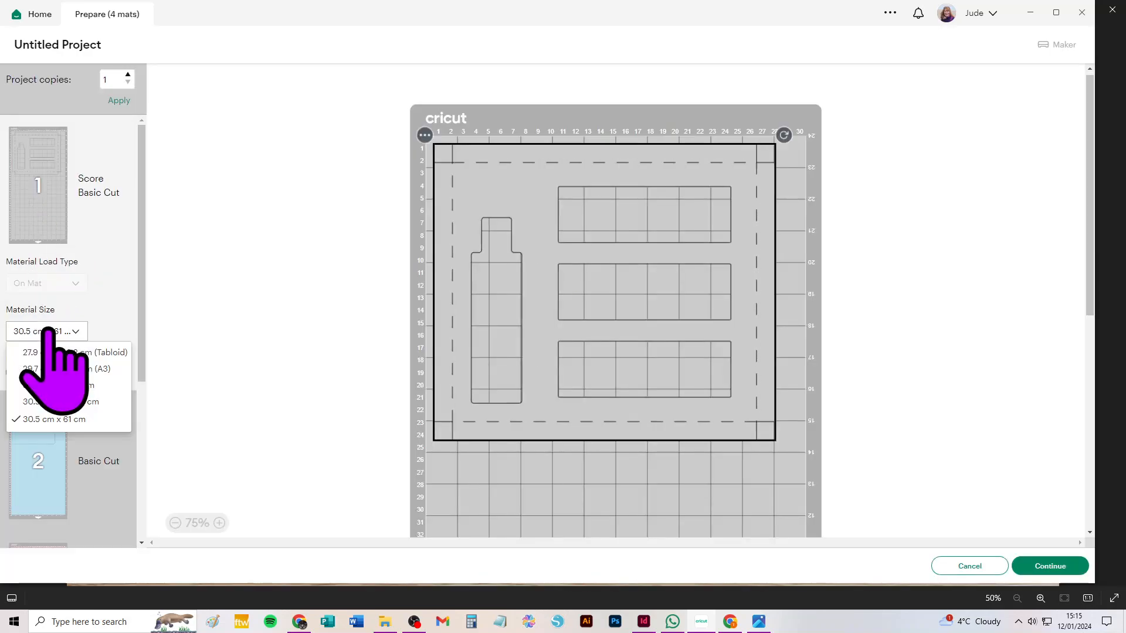
pyautogui.click(81, 387)
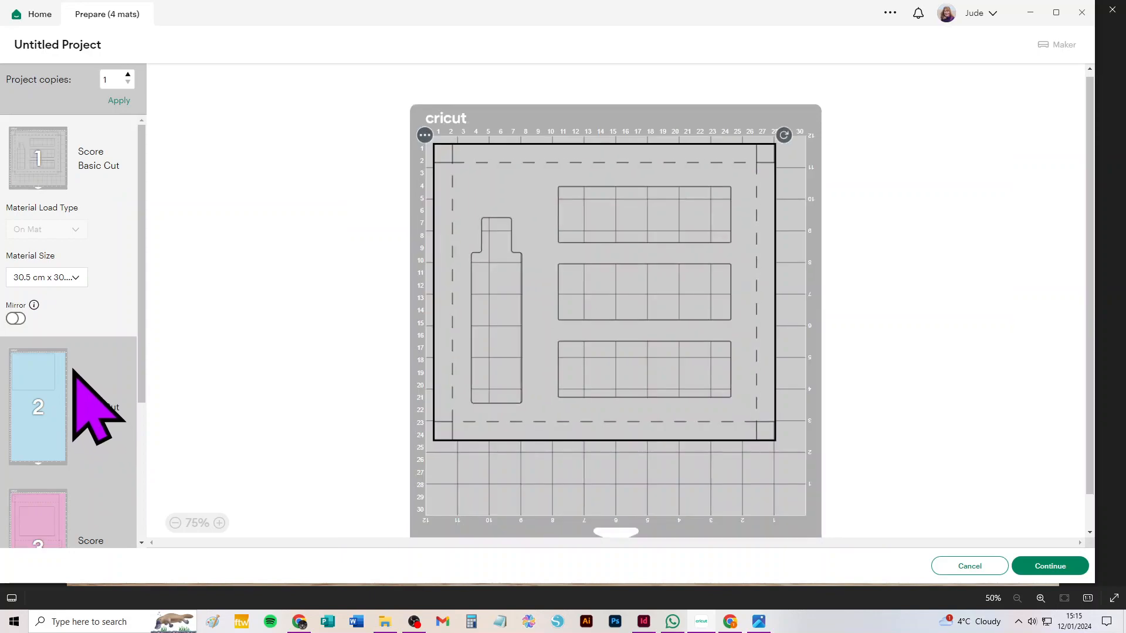
pyautogui.click(69, 277)
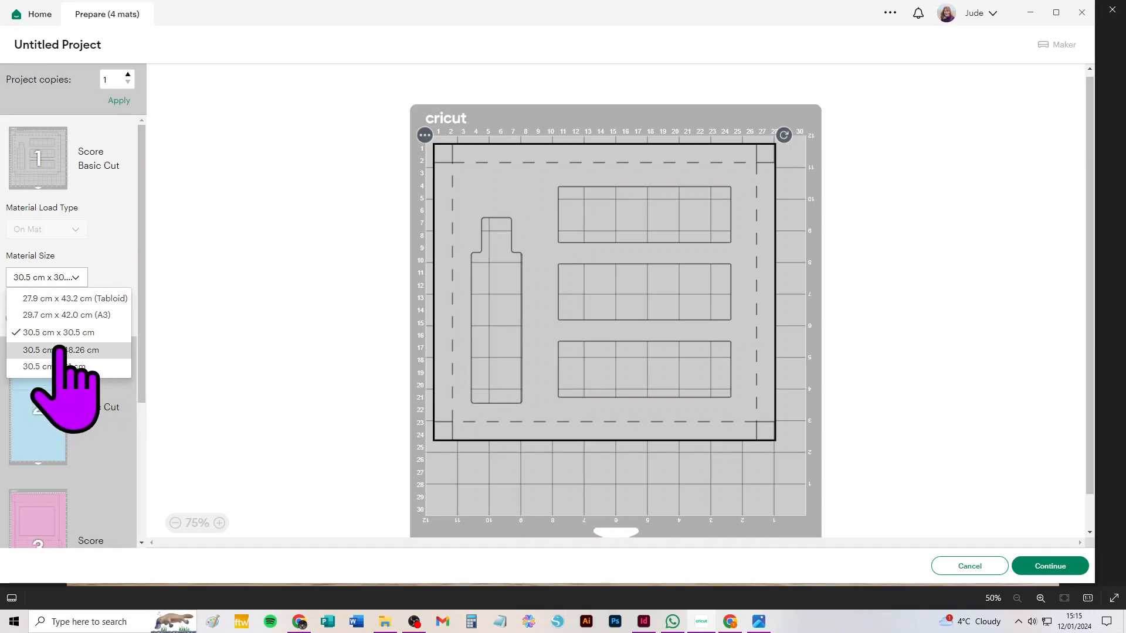
# Set the material size of the blue window sheet on mat 2 to 21.6 cm x 27.9 cm (Letter).
pyautogui.click(48, 416)
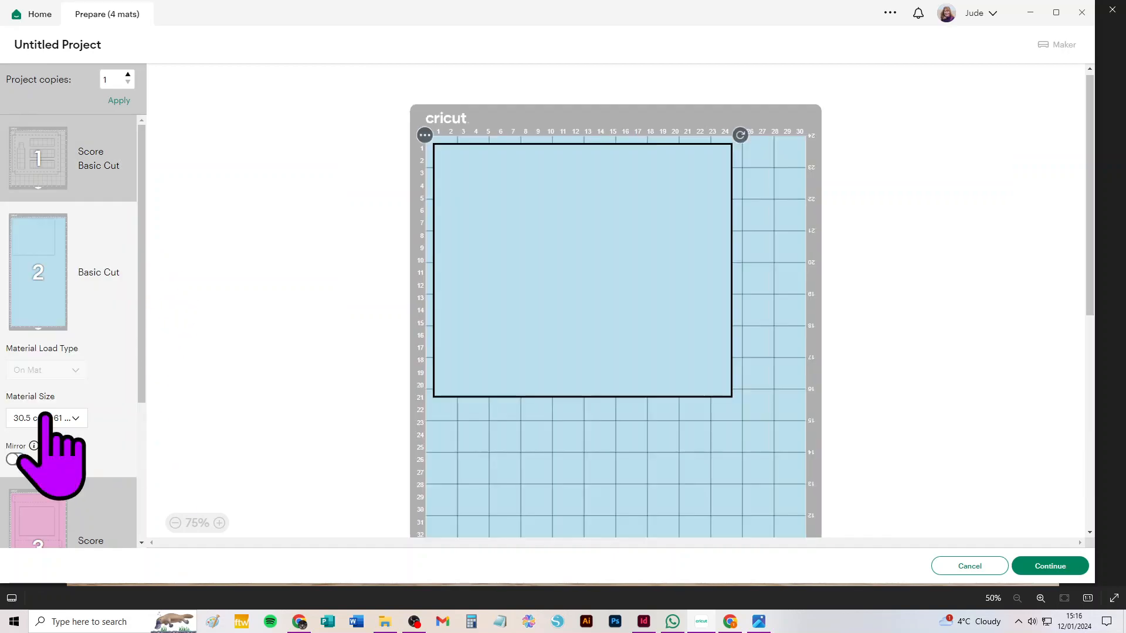
pyautogui.click(48, 418)
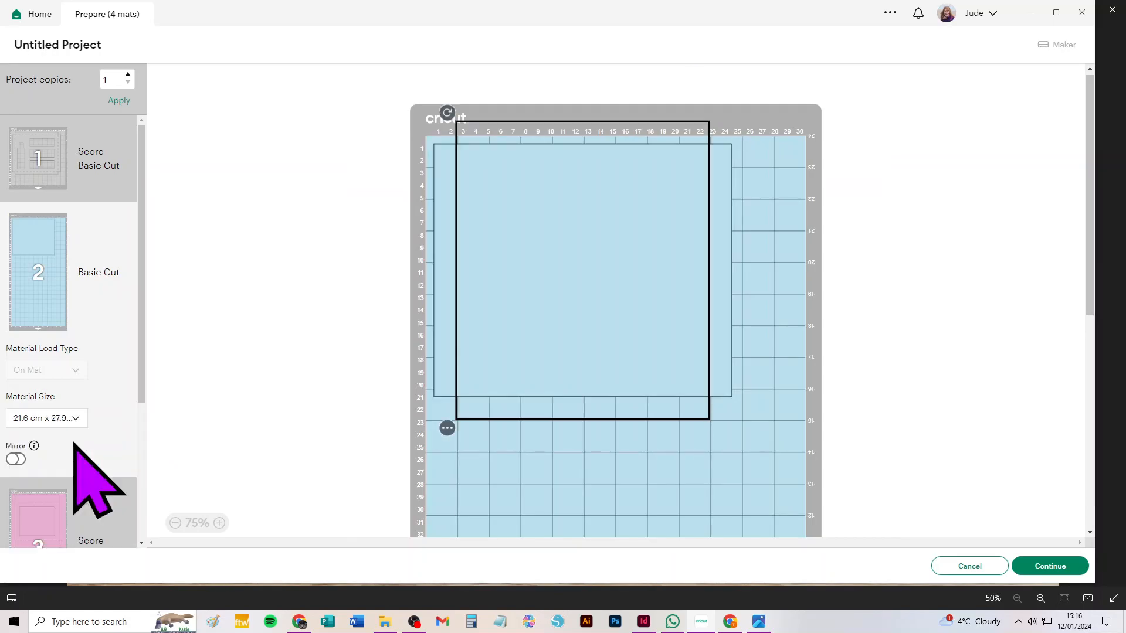
pyautogui.click(74, 441)
# Set mat 3's material size to 29.7 cm x 42.0 cm (A3) and review how the pink pieces are spread over the mats.
pyautogui.scroll(-3, 81, 416)
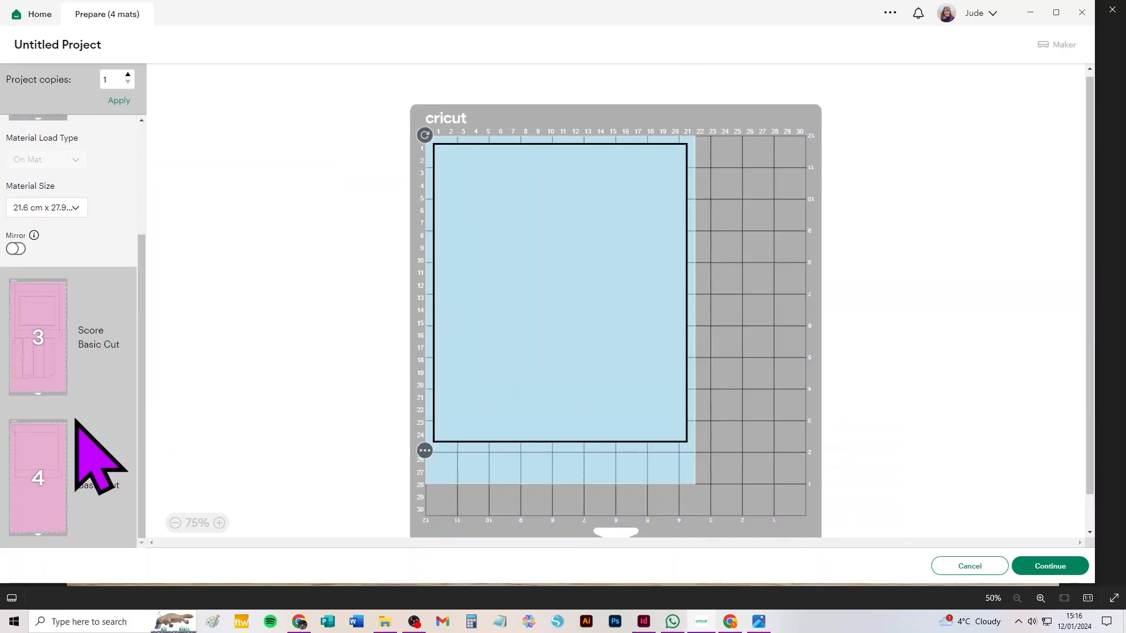
pyautogui.click(35, 326)
pyautogui.click(46, 348)
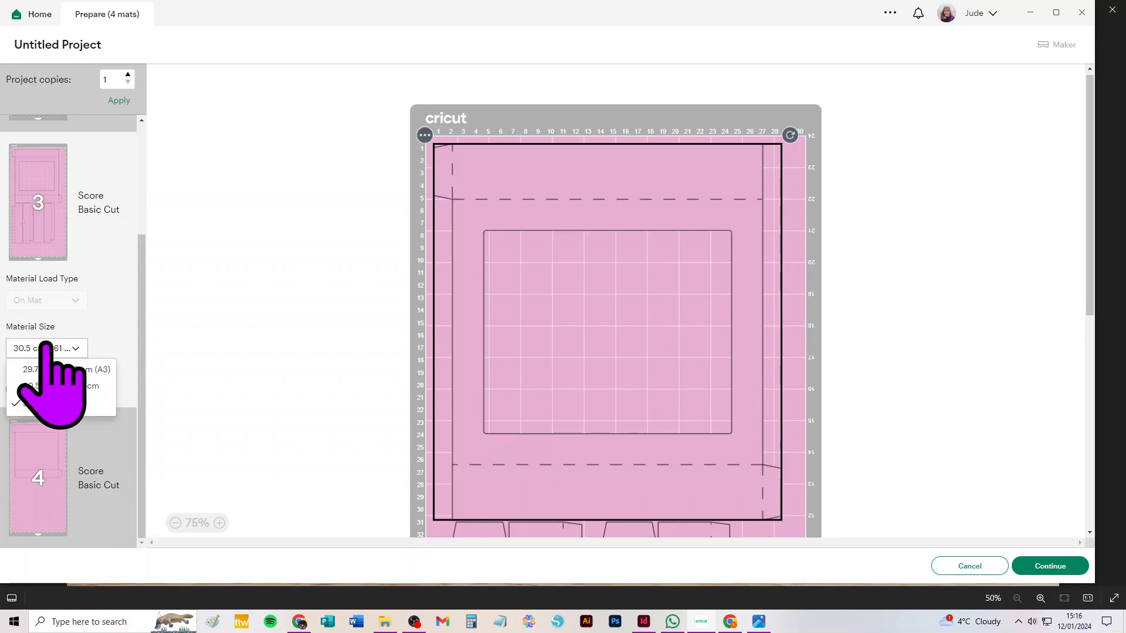
pyautogui.click(53, 370)
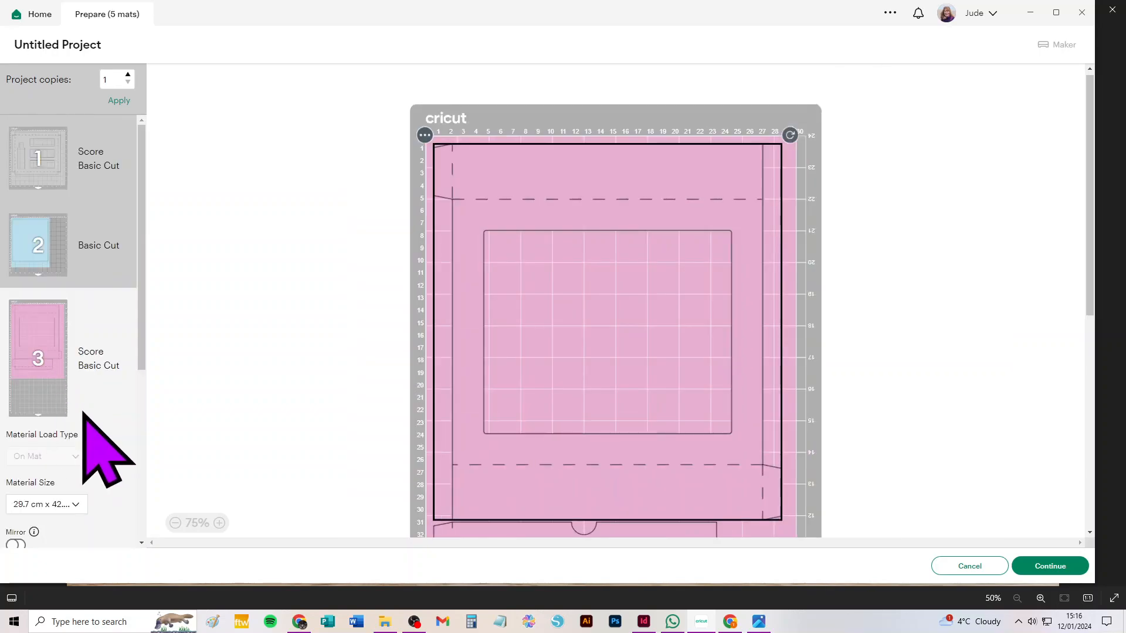
pyautogui.scroll(-5, 87, 411)
pyautogui.scroll(3, 92, 384)
pyautogui.scroll(-3, 89, 407)
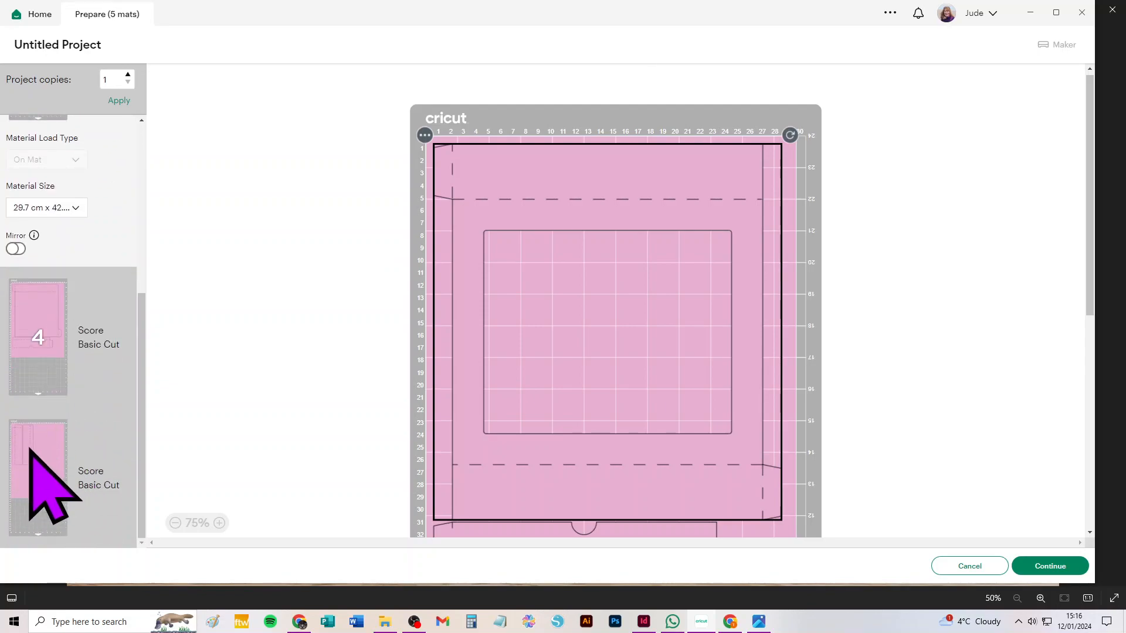
pyautogui.scroll(3, 69, 320)
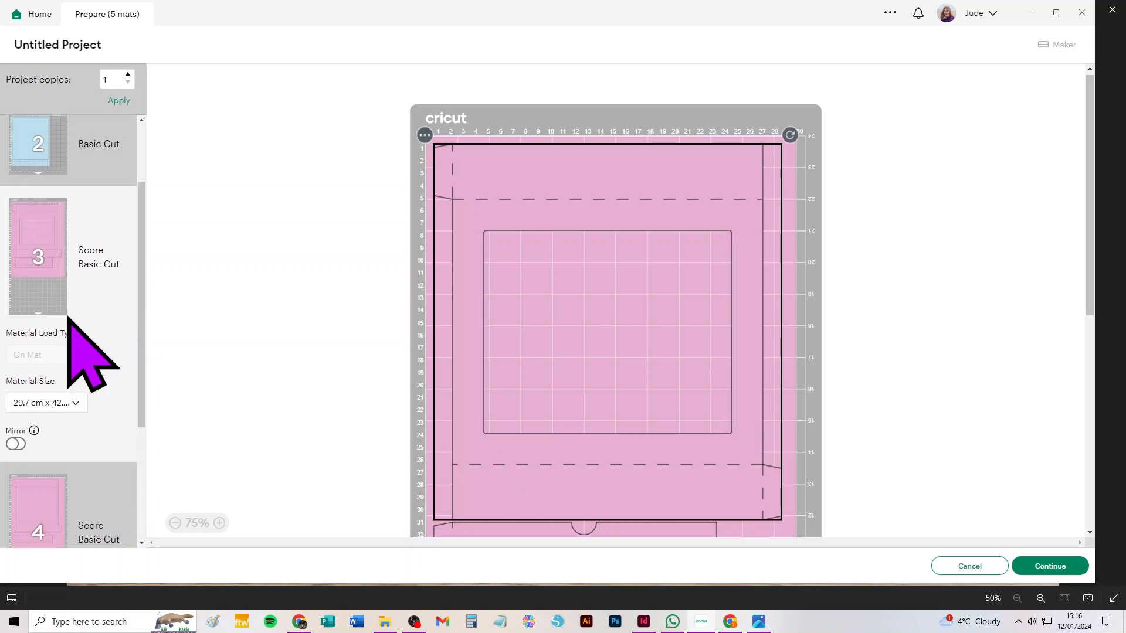
pyautogui.scroll(-3, 78, 399)
pyautogui.scroll(-1, 82, 418)
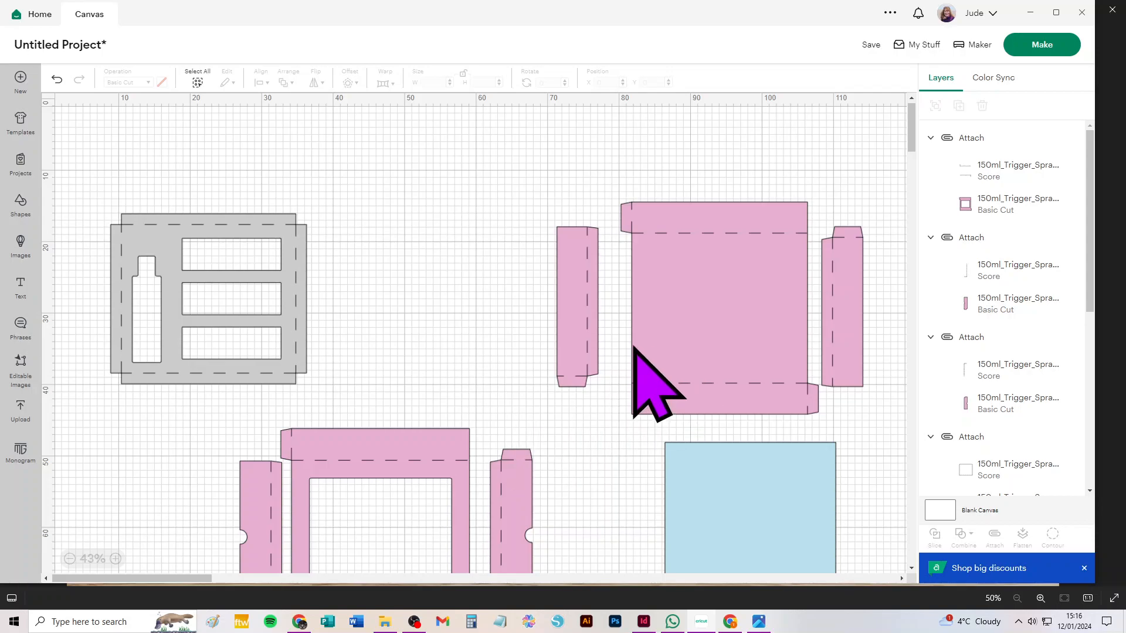
# Check the lid pieces and window sheet on the canvas, then switch to the closed-box photo in the photo viewer.
pyautogui.scroll(-3, 503, 314)
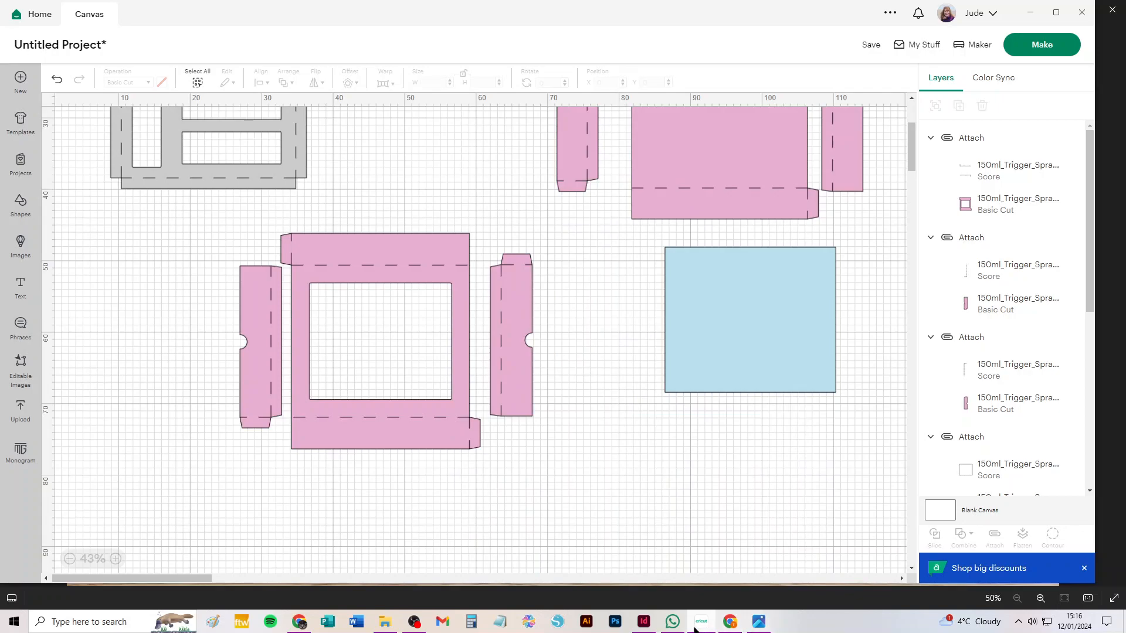
pyautogui.click(761, 622)
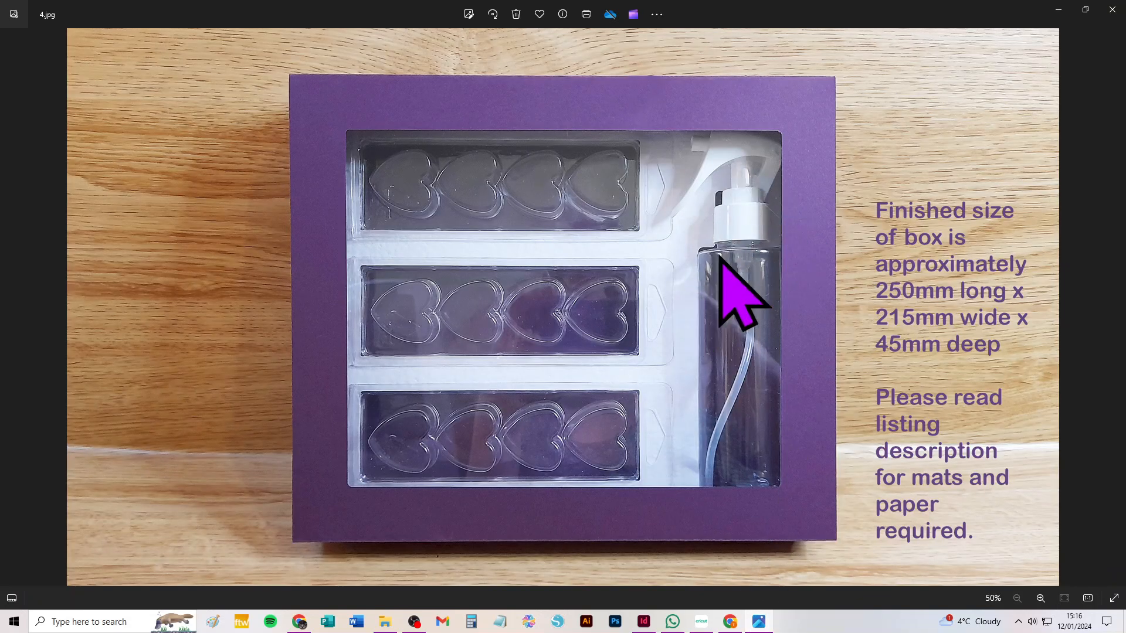